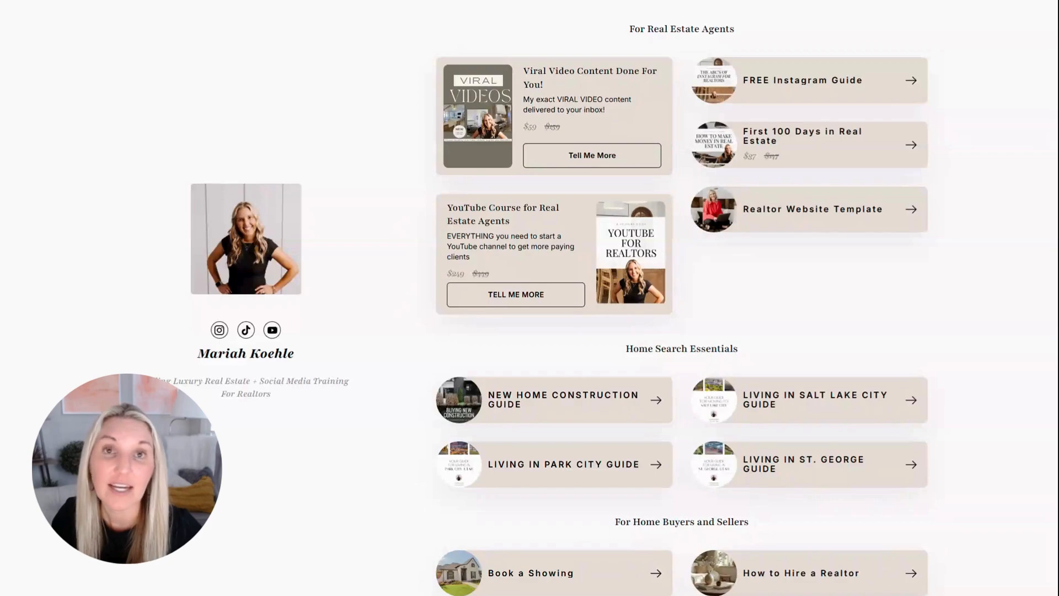
Look over the storefront's sections, open the New Home Construction Guide and review its description and download form
scroll(834, 353, down, 4)
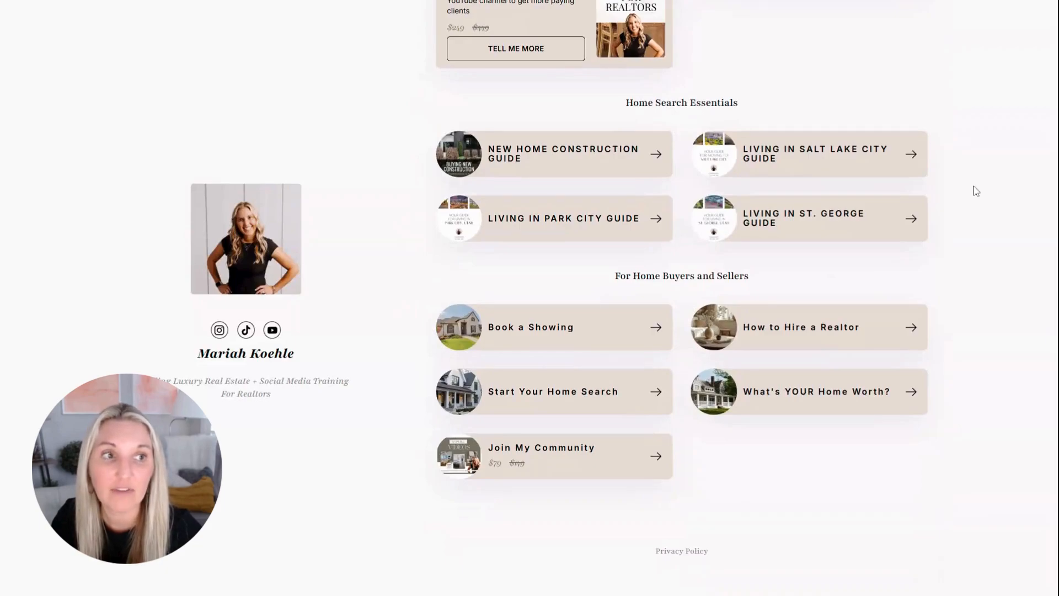
scroll(793, 97, up, 5)
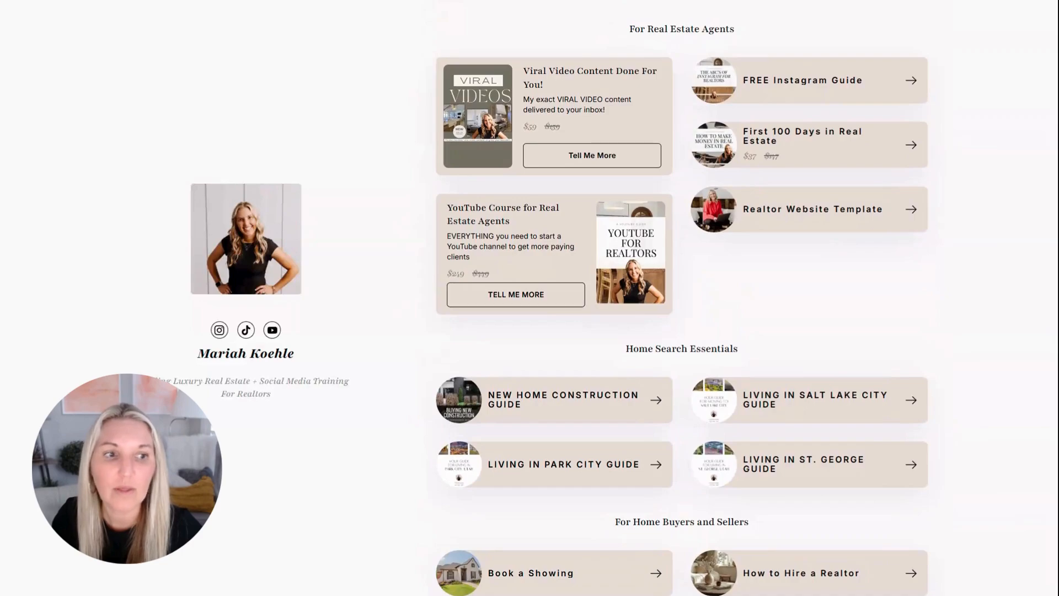
scroll(343, 77, down, 3)
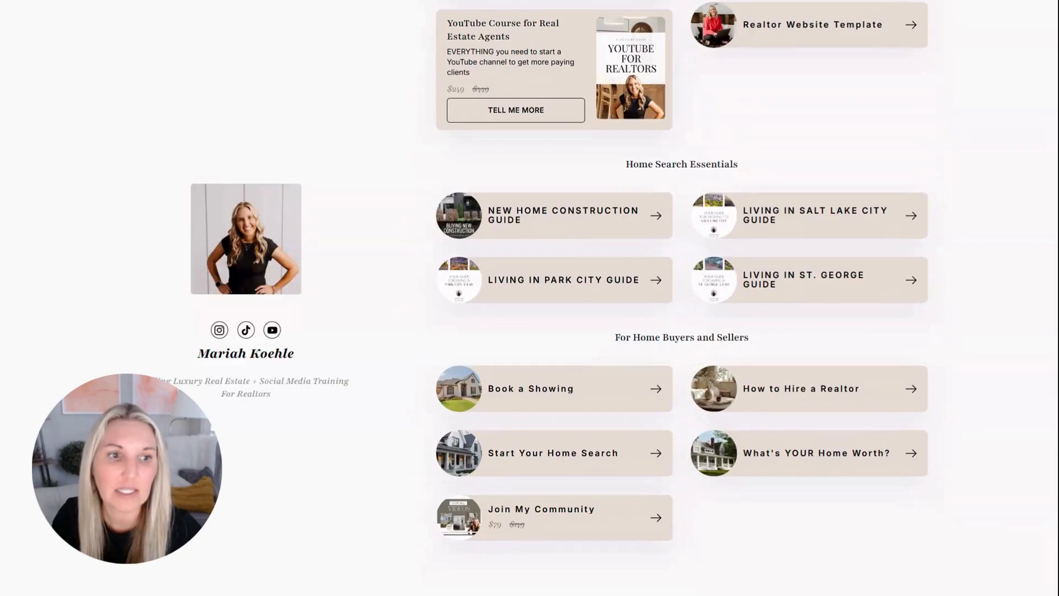
click(549, 218)
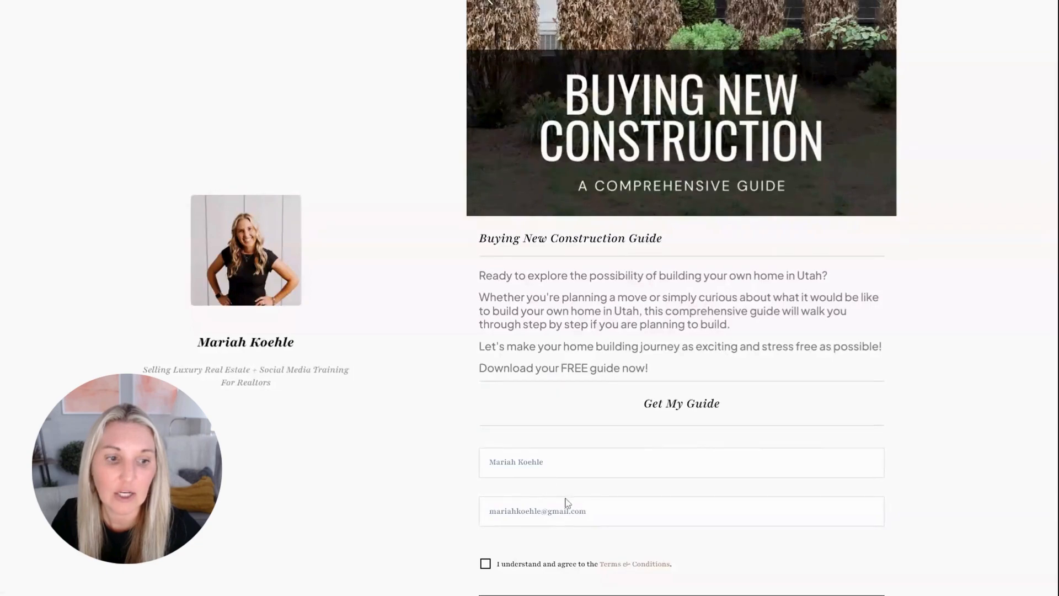
scroll(567, 502, down, 3)
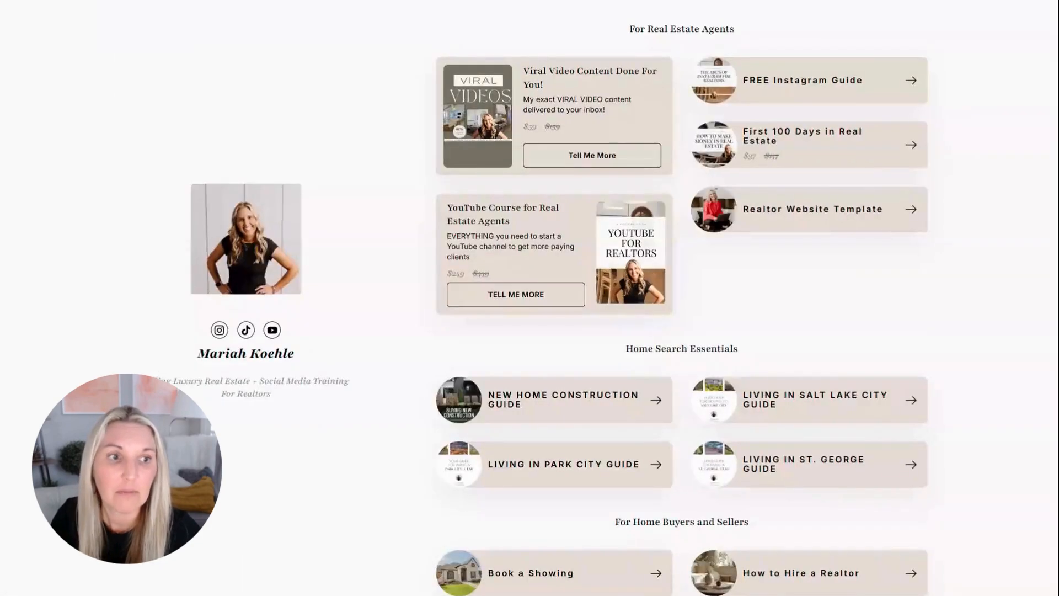
Open the Living in Salt Lake City Guide and review its description and download form
click(819, 405)
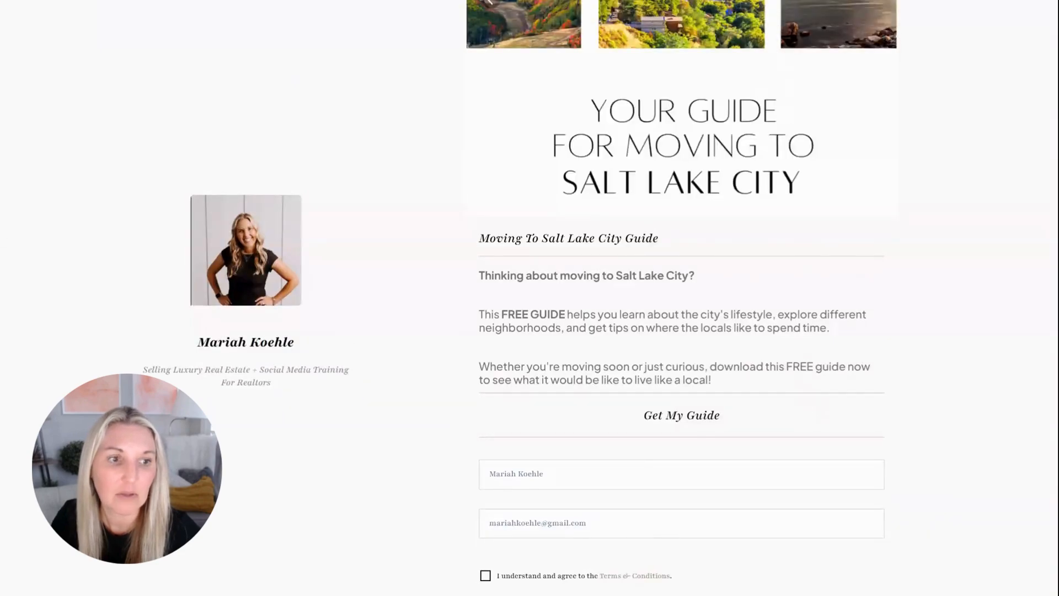
scroll(455, 430, down, 3)
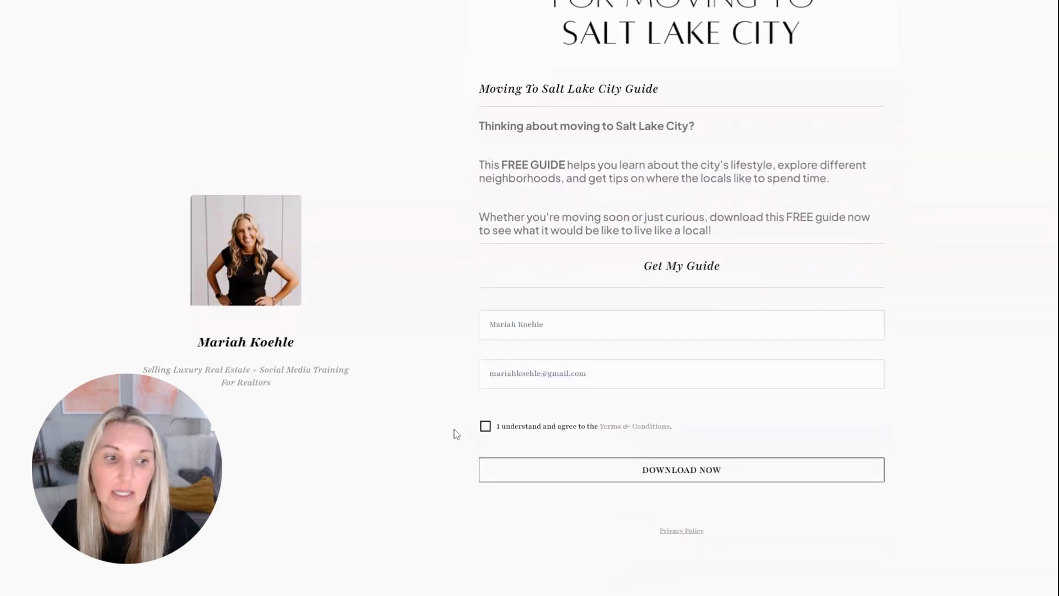
scroll(456, 431, up, 3)
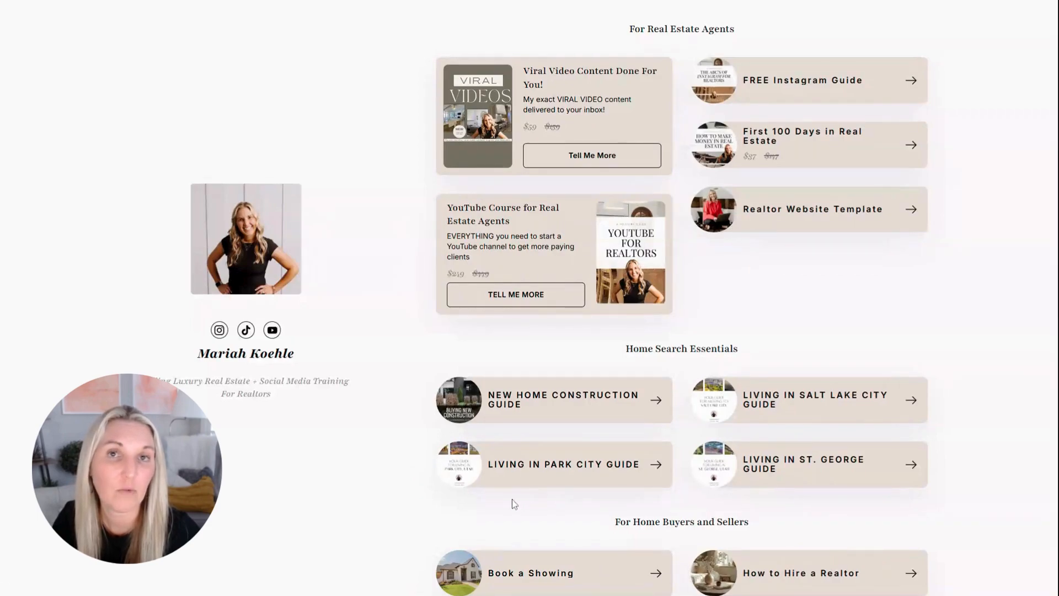
Open Book a Showing under For Home Buyers and Sellers, view its booking calendar and return to the storefront
scroll(512, 499, down, 4)
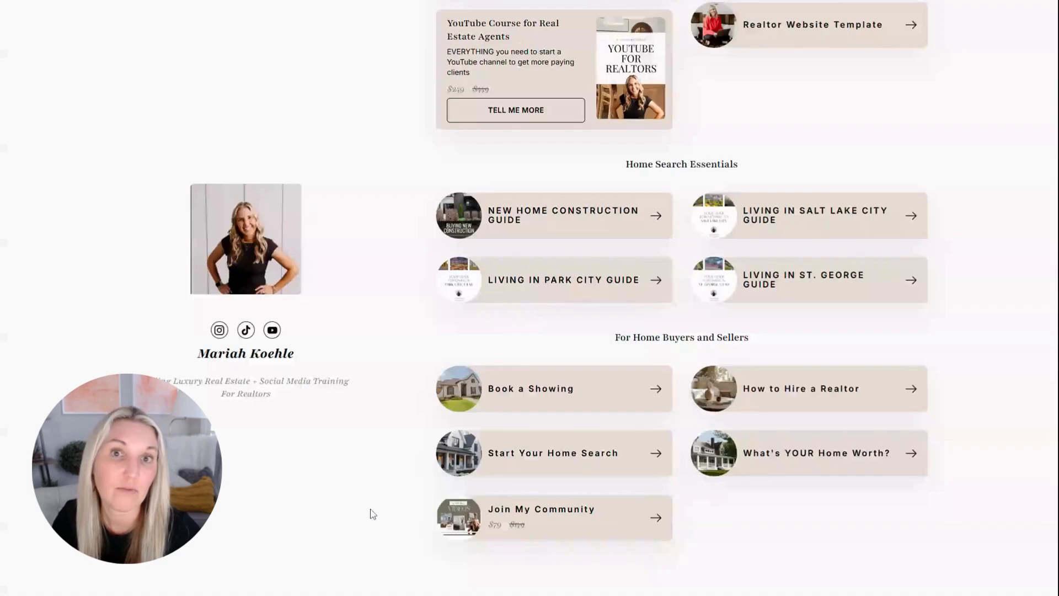
scroll(373, 514, down, 1)
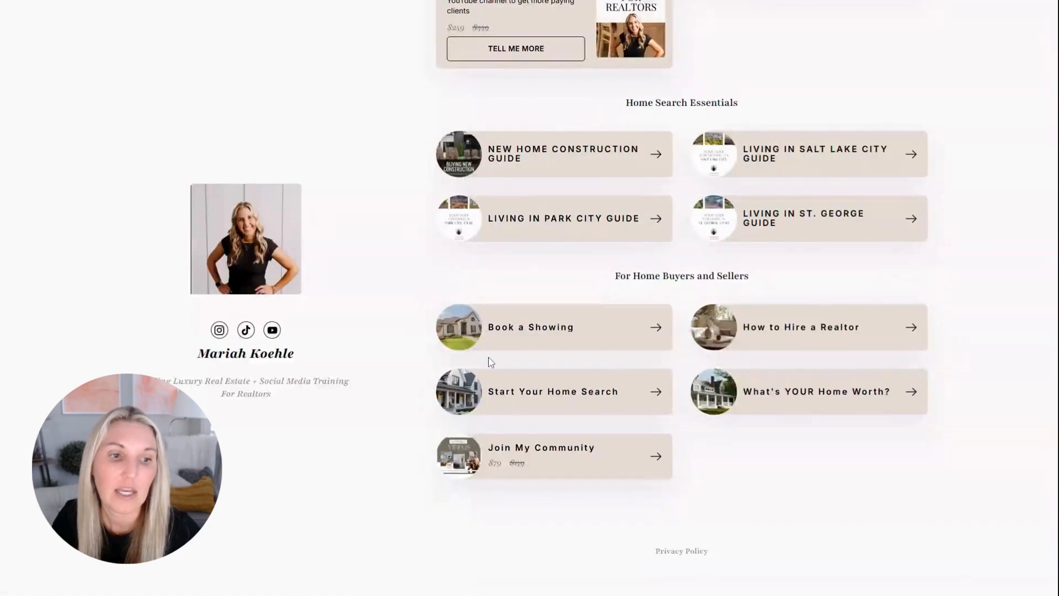
click(526, 336)
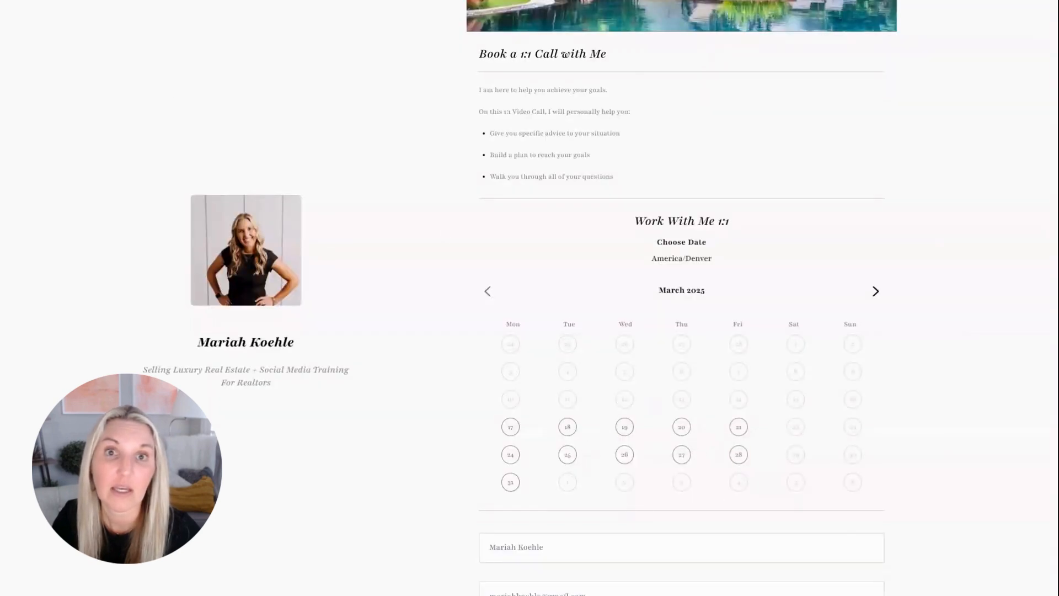
click(25, 1)
Open Start Your Home Search and examine the linked site's location suggestions and property categories
scroll(313, 377, down, 4)
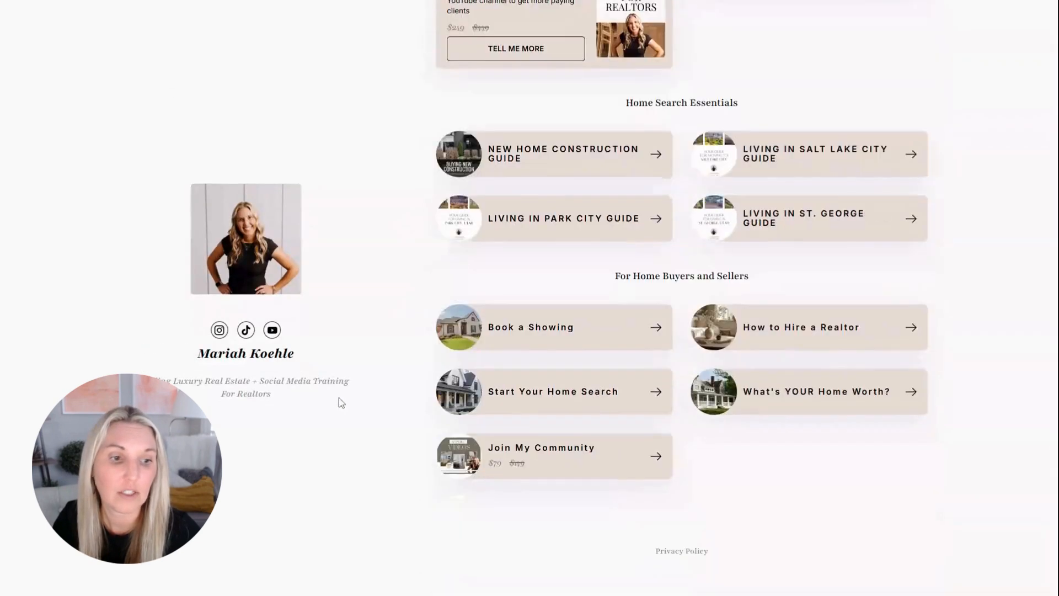
click(557, 397)
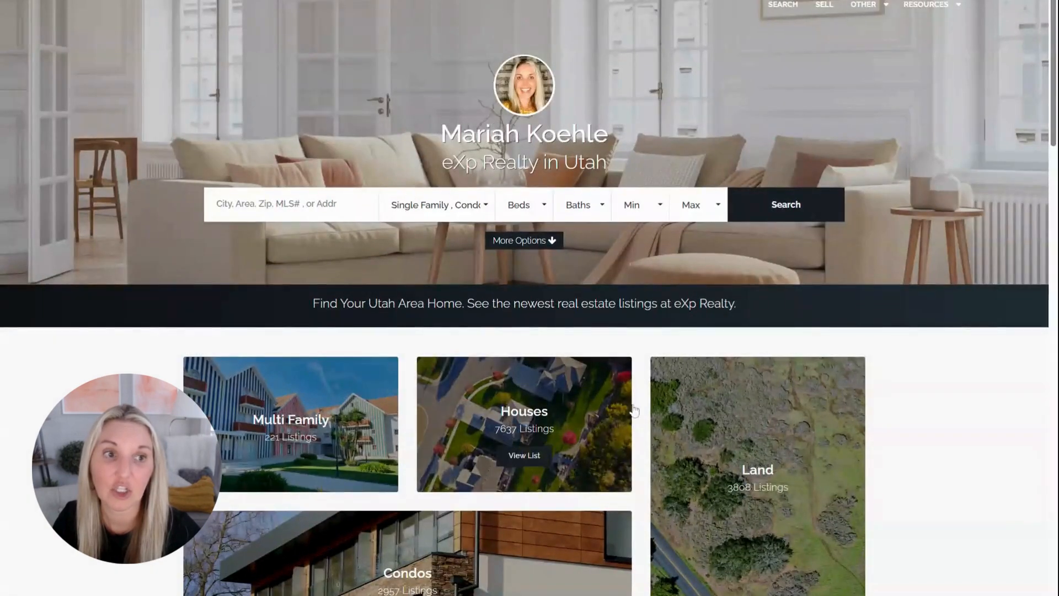
click(294, 205)
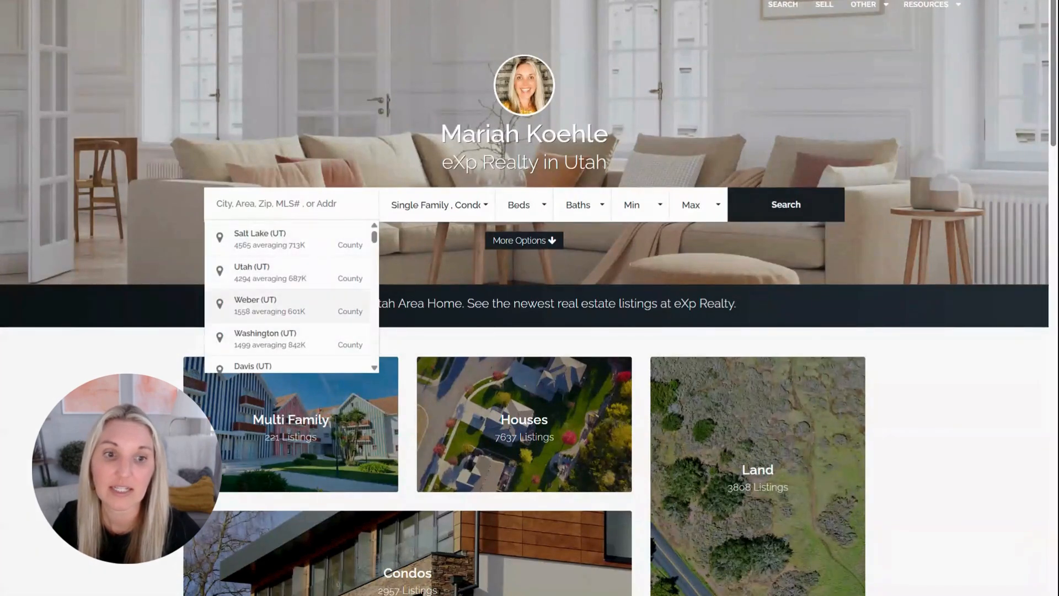
click(179, 302)
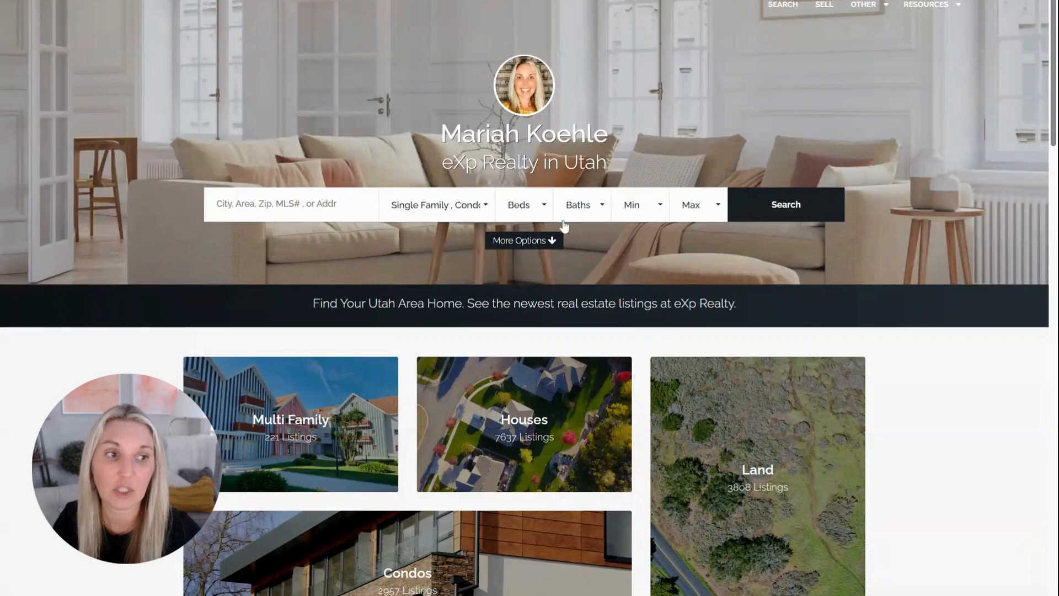
scroll(668, 284, down, 3)
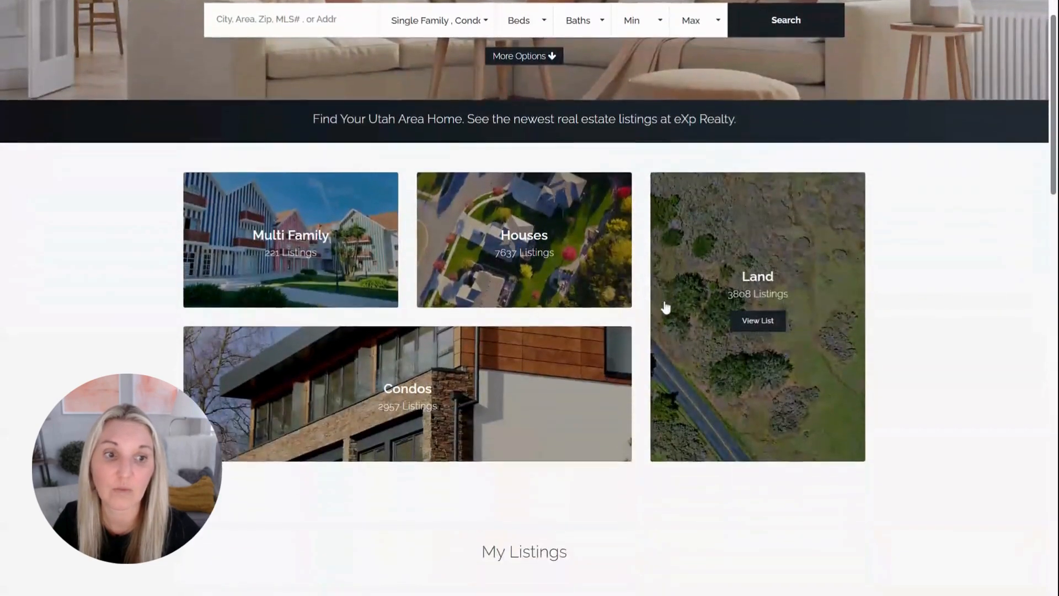
scroll(666, 304, up, 4)
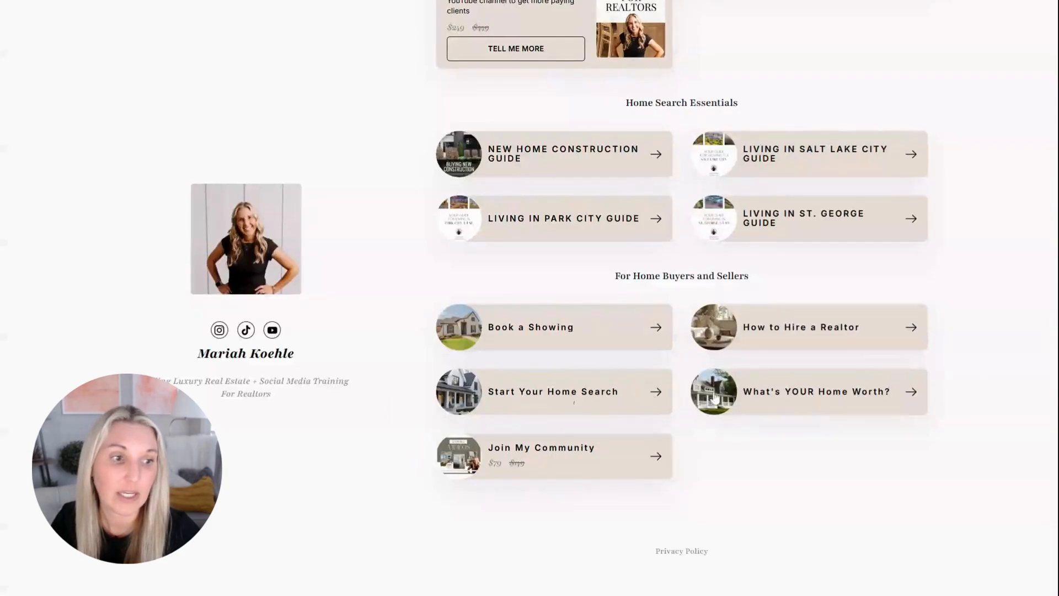
Open the What's YOUR Home Worth? link and look back over the storefront's sections
click(811, 400)
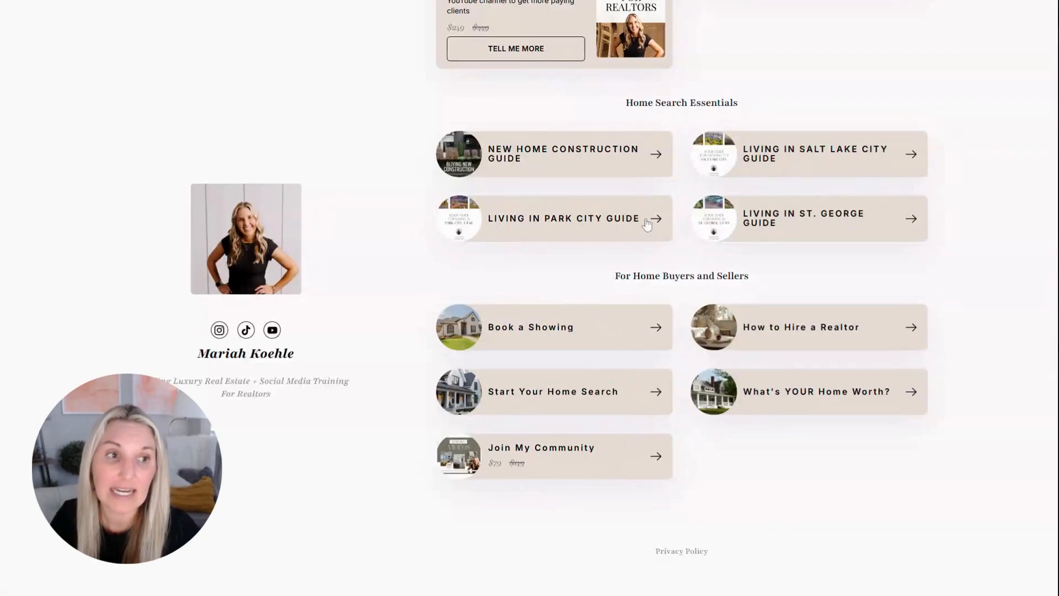
scroll(378, 189, up, 2)
scroll(375, 188, up, 2)
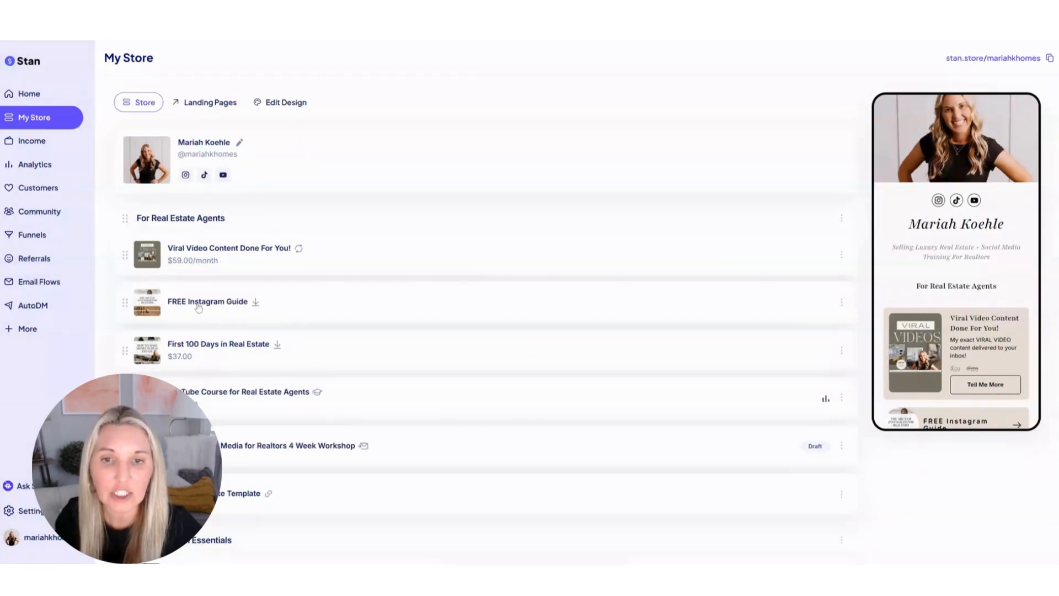
Open the FREE Instagram Guide product for editing and compare its checkout page with its thumbnail settings
click(199, 303)
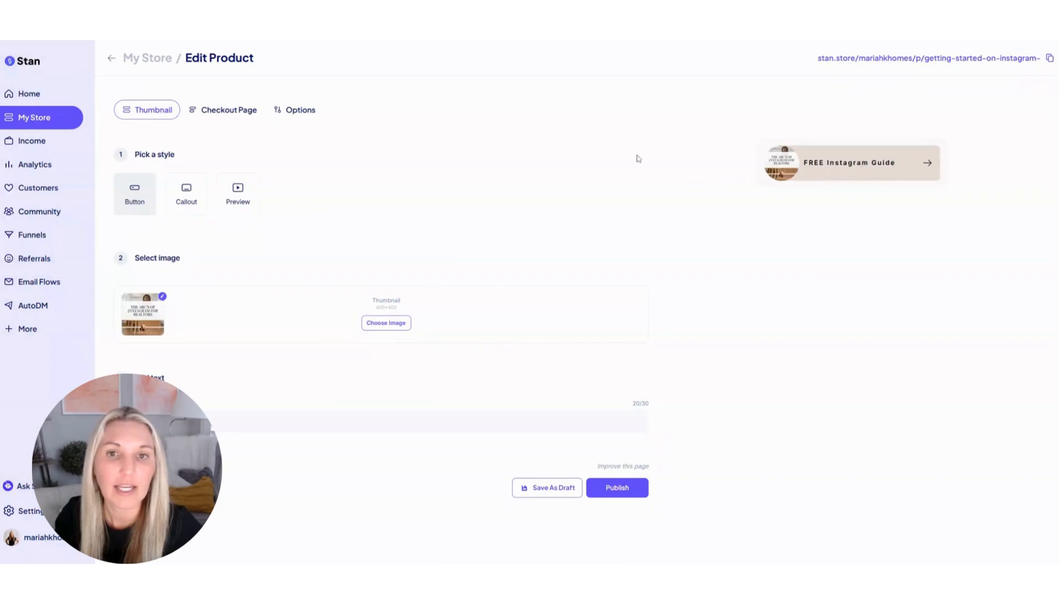
click(226, 113)
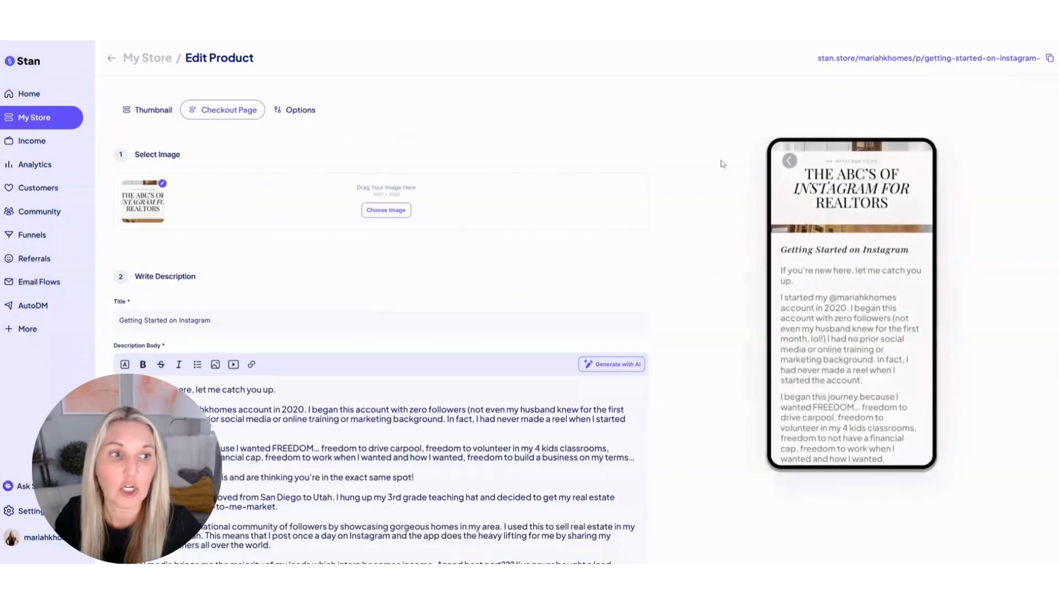
click(155, 113)
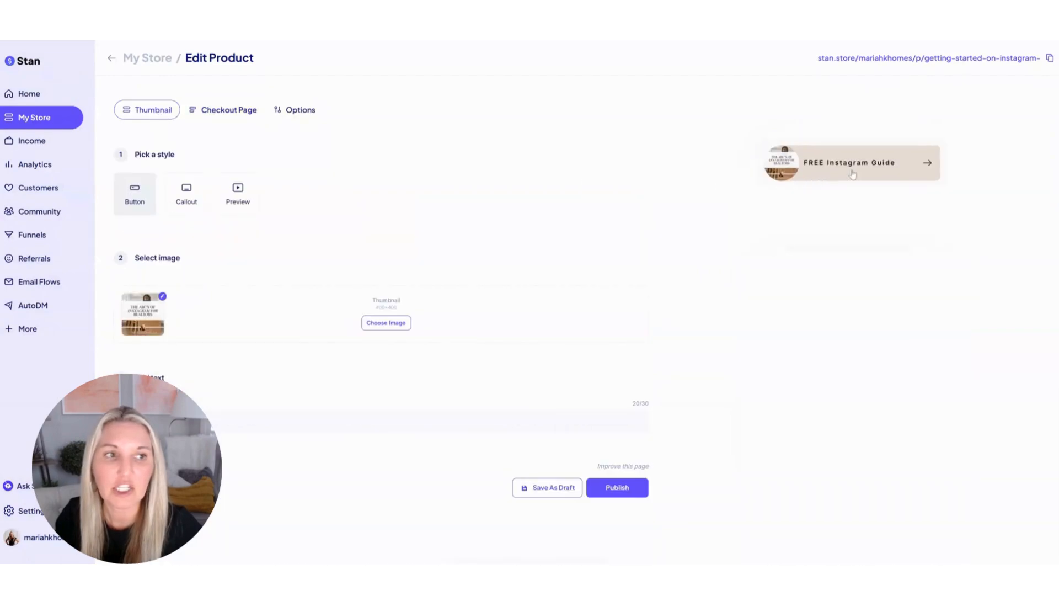
Try the Callout and Preview thumbnail styles on the FREE Instagram Guide and switch back to the Button style
click(184, 207)
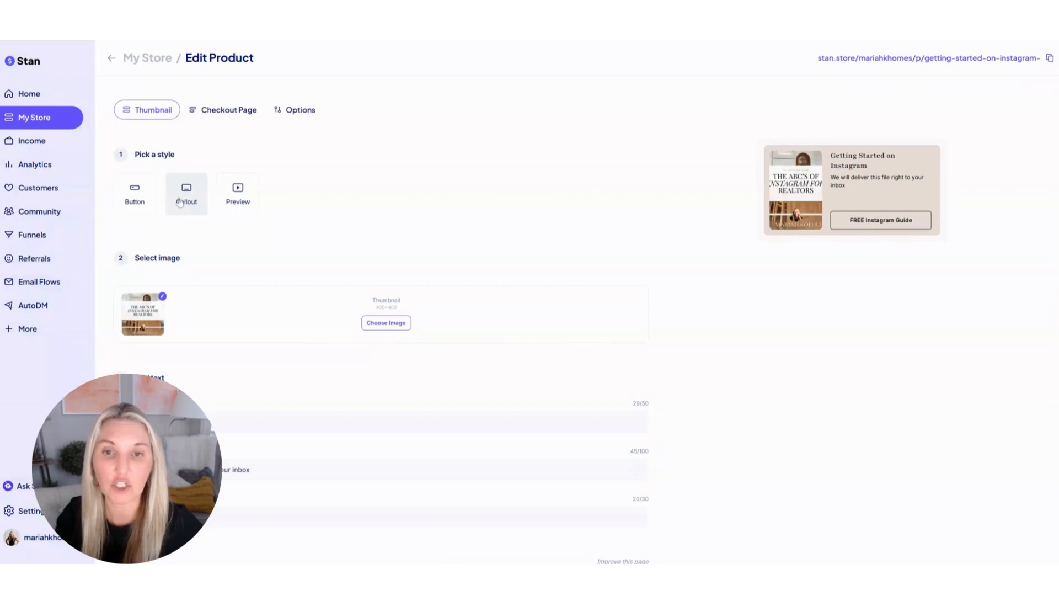
click(228, 200)
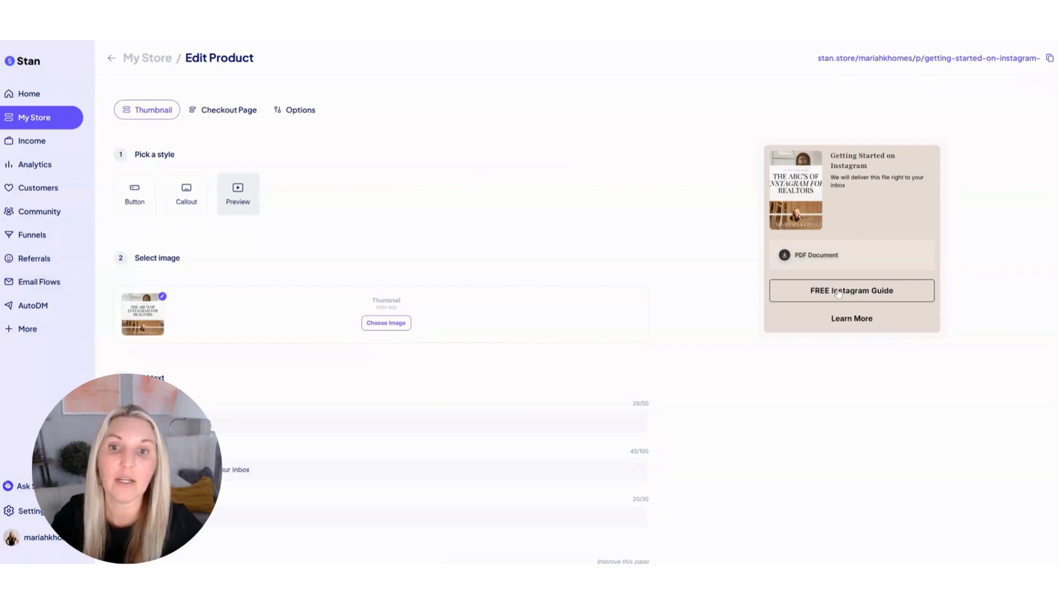
click(134, 191)
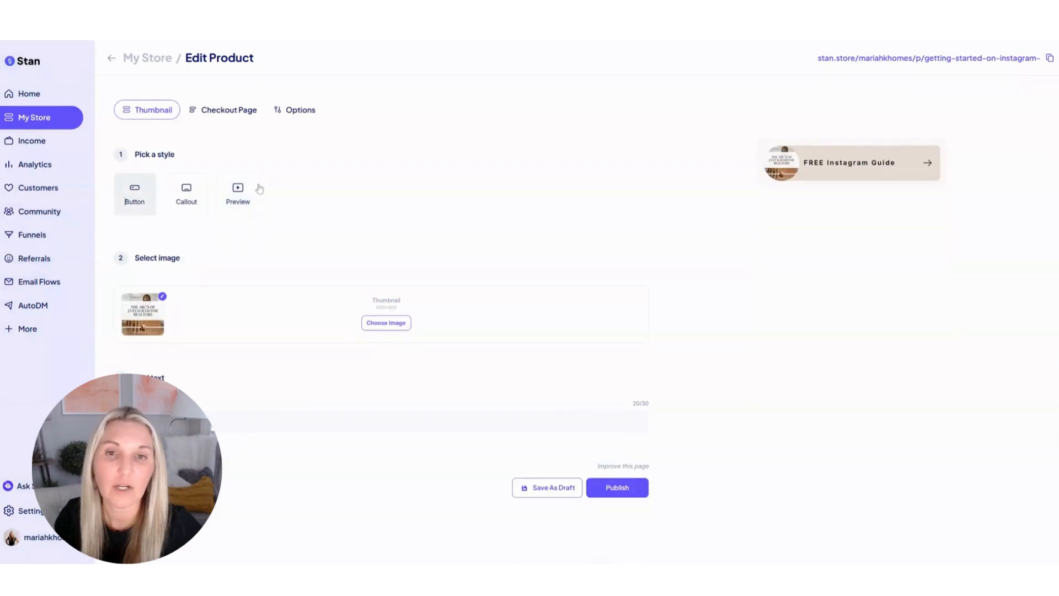
Review the guide's checkout page settings, including its image, description, call-to-action, price and collected information fields
click(229, 110)
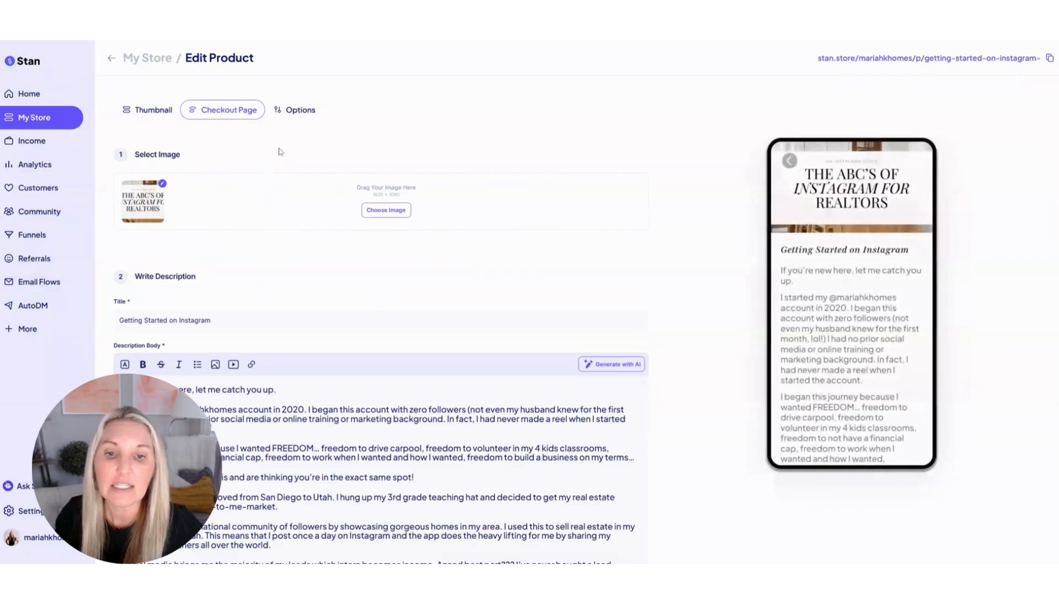
scroll(550, 276, down, 2)
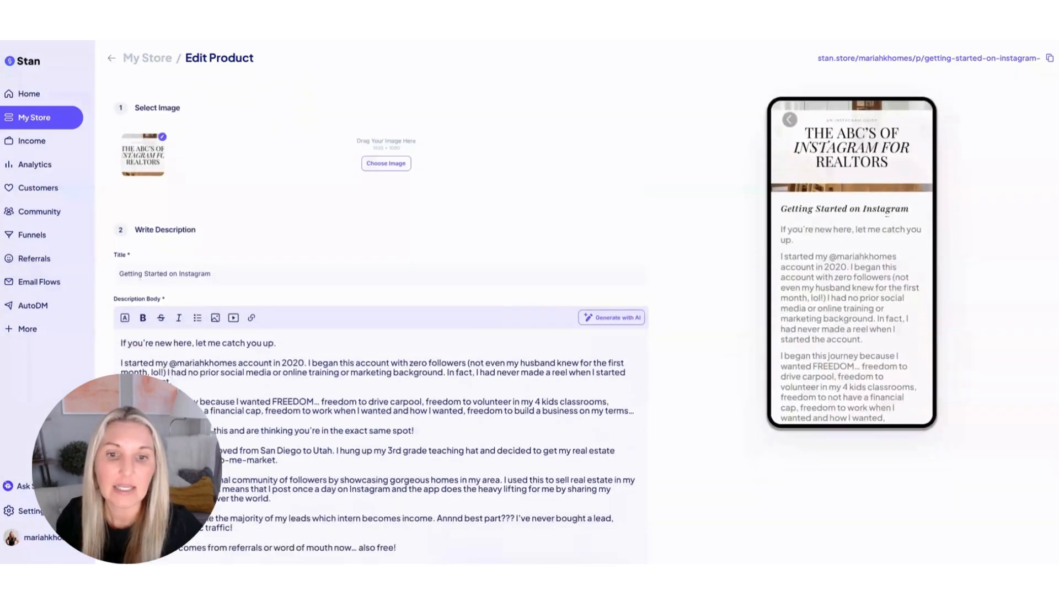
scroll(380, 326, down, 2)
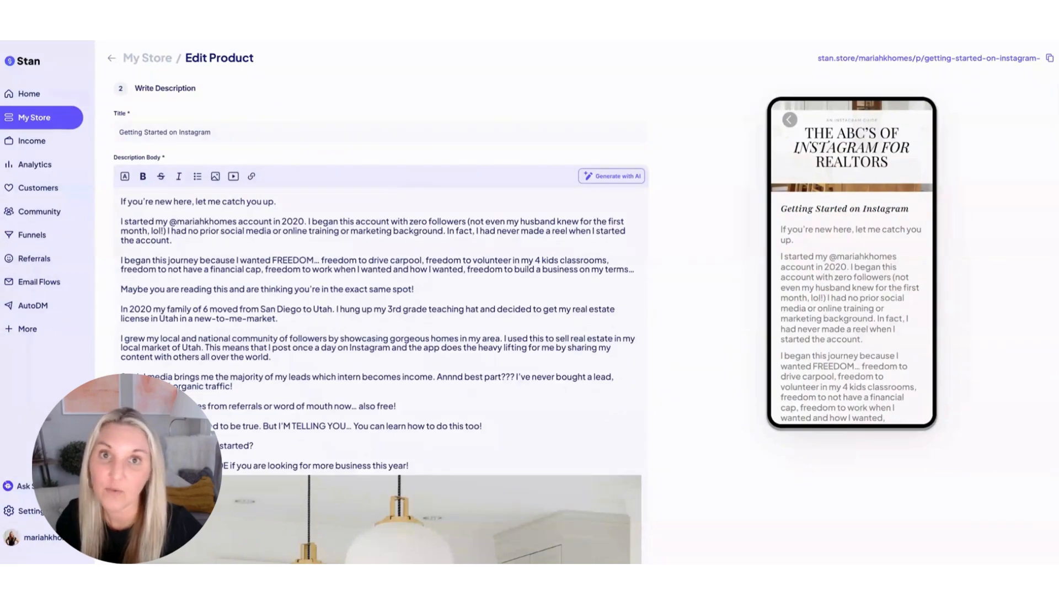
scroll(391, 356, down, 12)
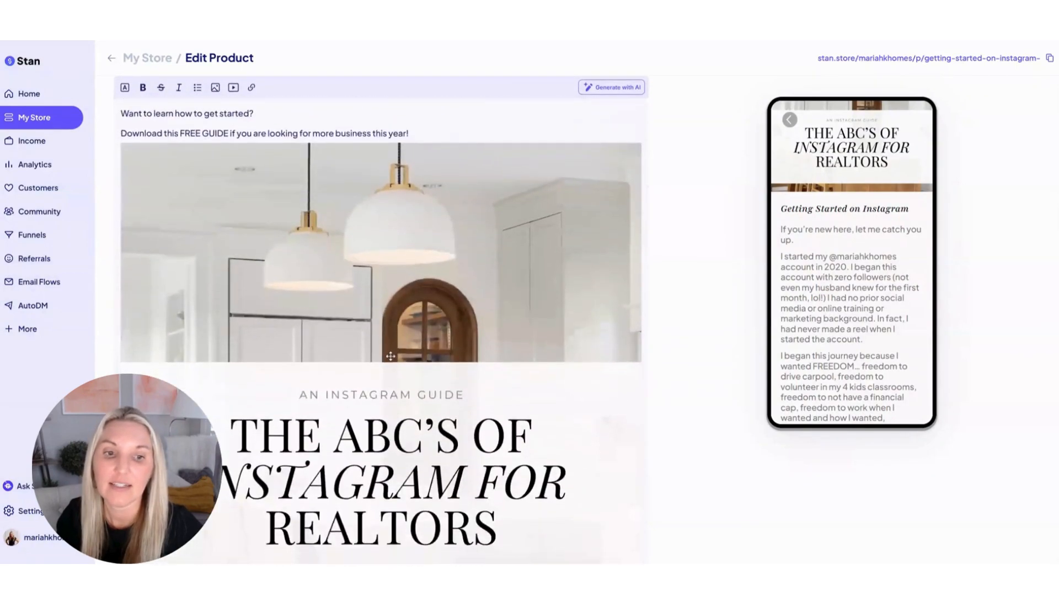
scroll(391, 356, down, 6)
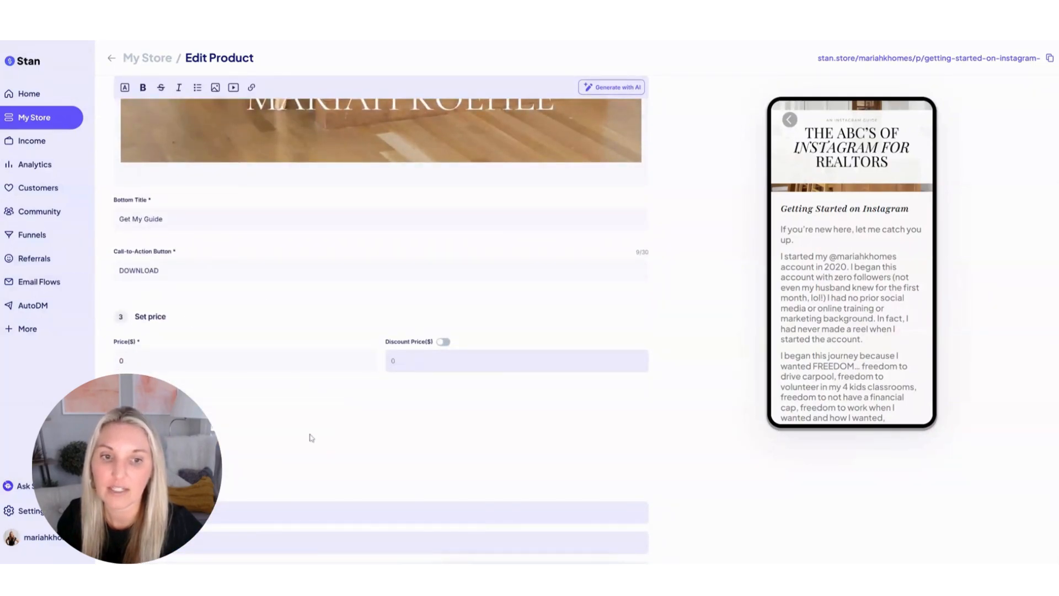
scroll(250, 464, down, 3)
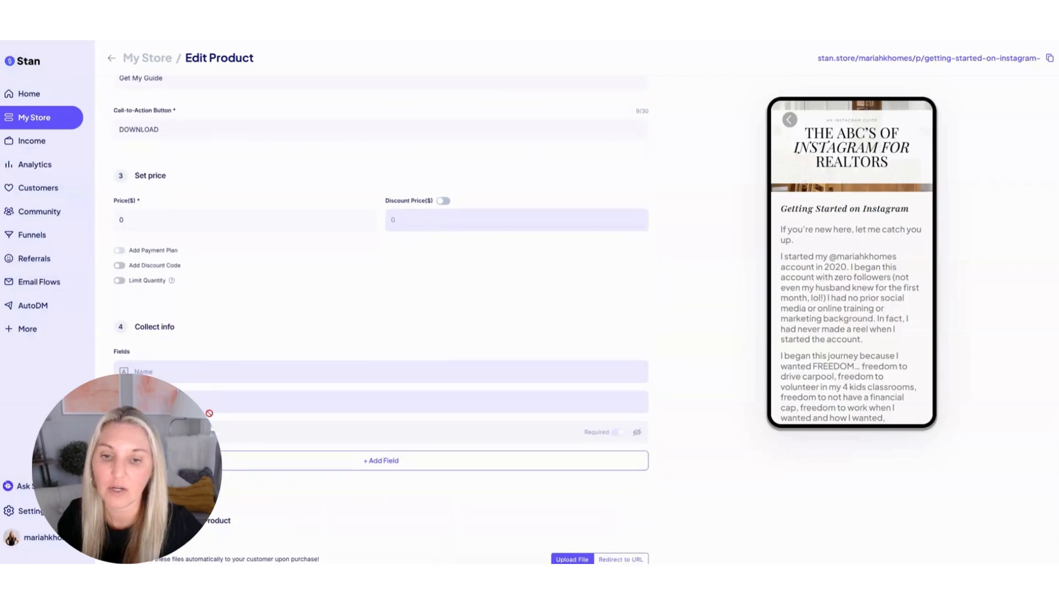
scroll(297, 357, up, 10)
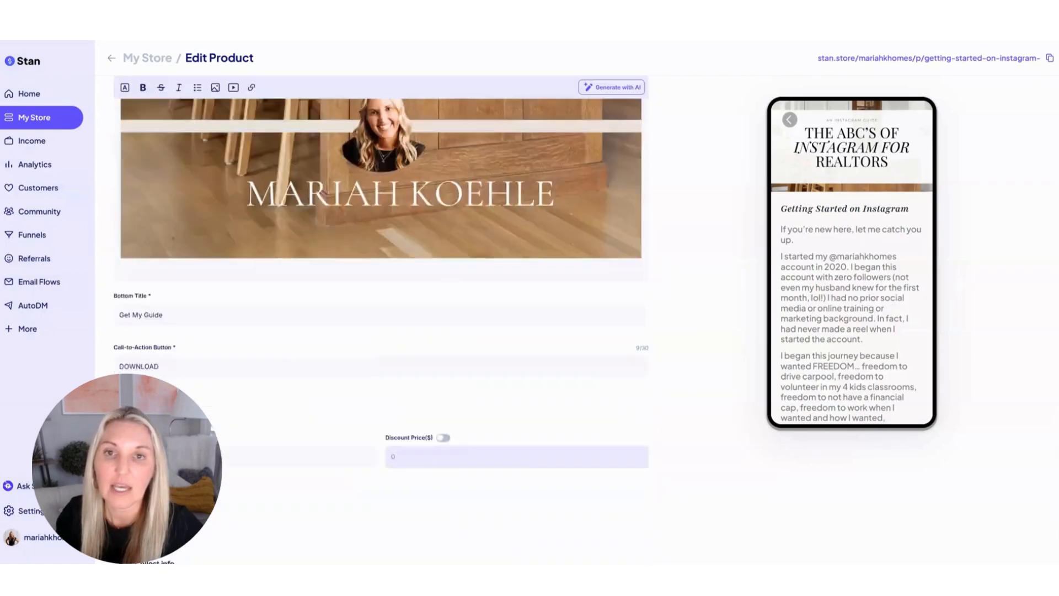
scroll(297, 357, up, 8)
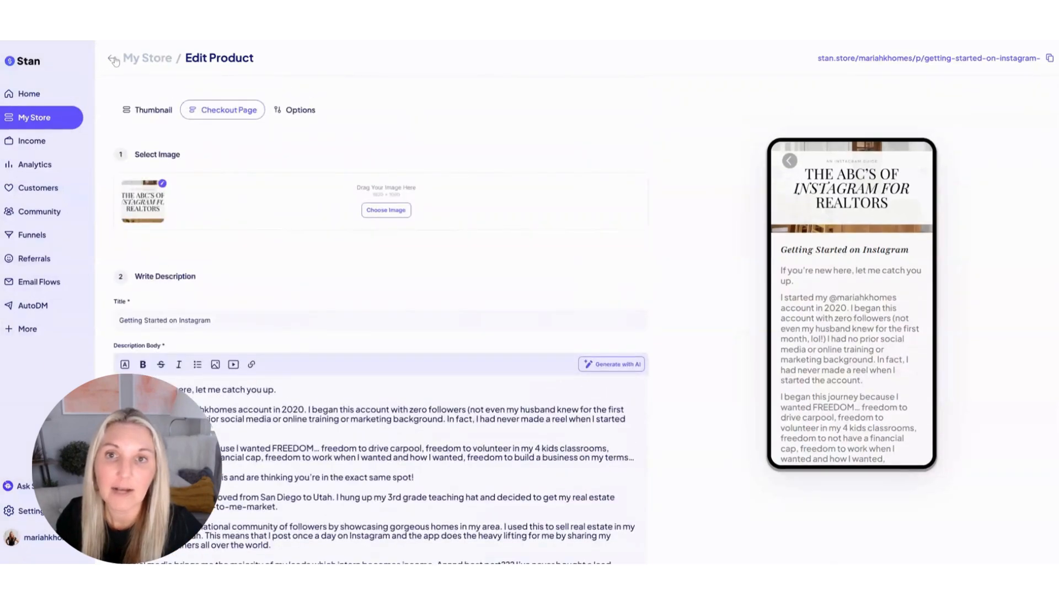
Return to the My Store overview and look through the listed products and sections
click(113, 59)
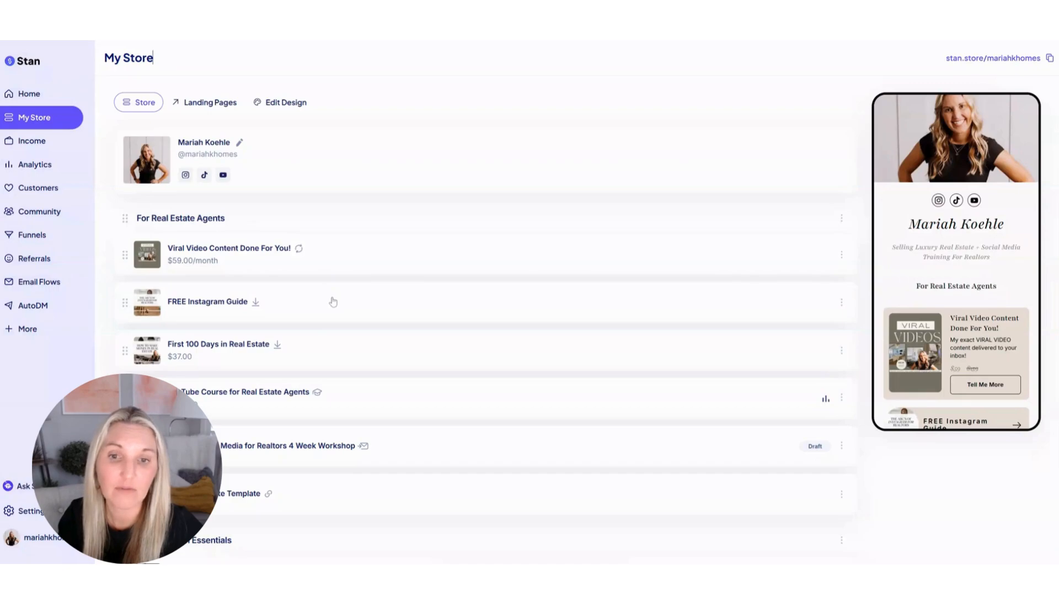
scroll(333, 302, down, 3)
scroll(333, 302, down, 6)
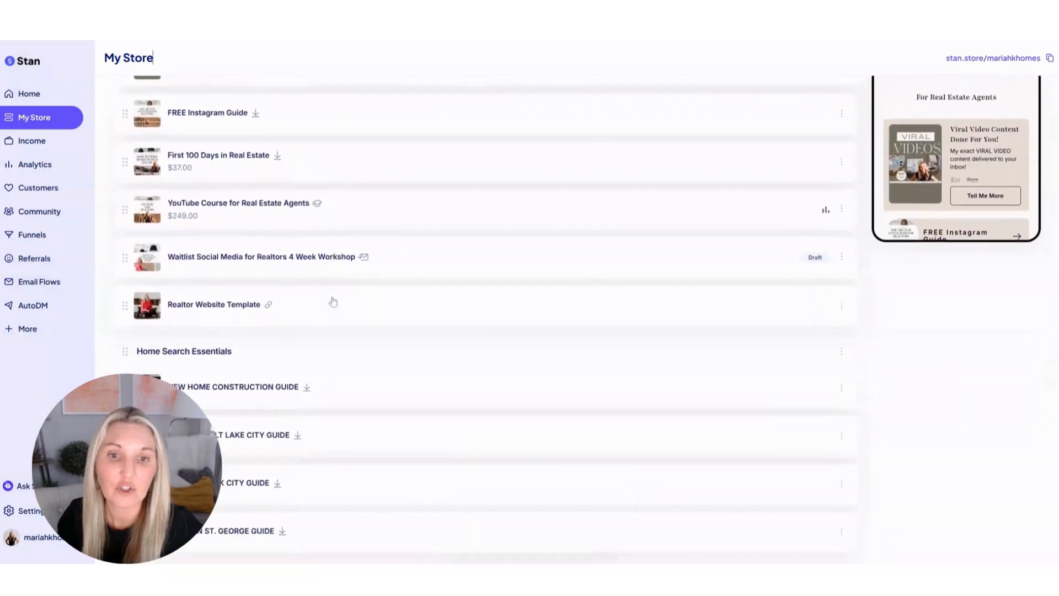
Move the Free Social Media Masterclass for Realtors draft above the FREE - LOCAL COMMUNITY PARK CITY GUIDE in the product list
scroll(333, 302, down, 4)
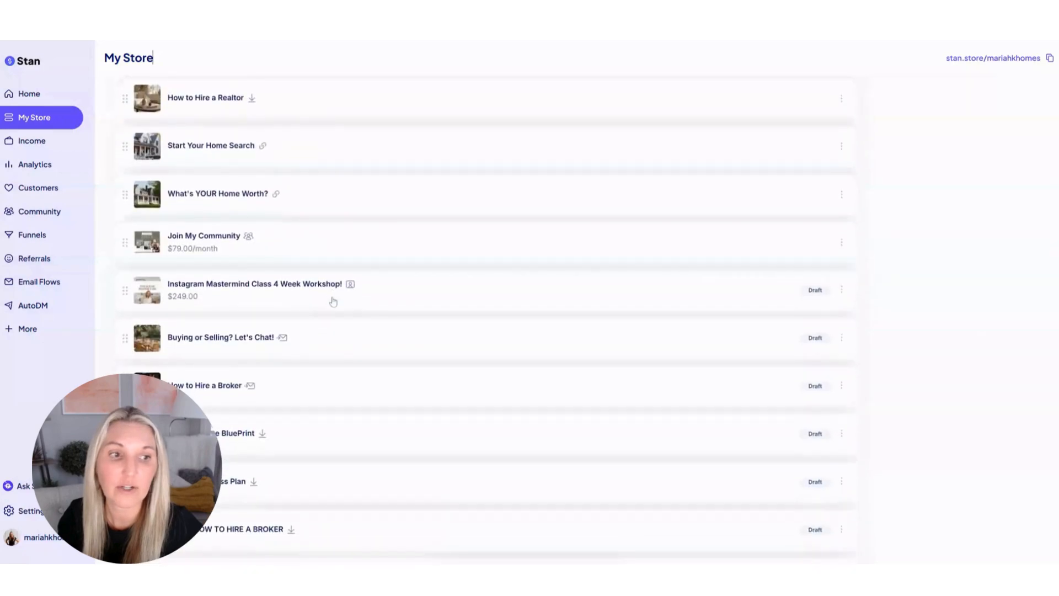
scroll(333, 291, down, 2)
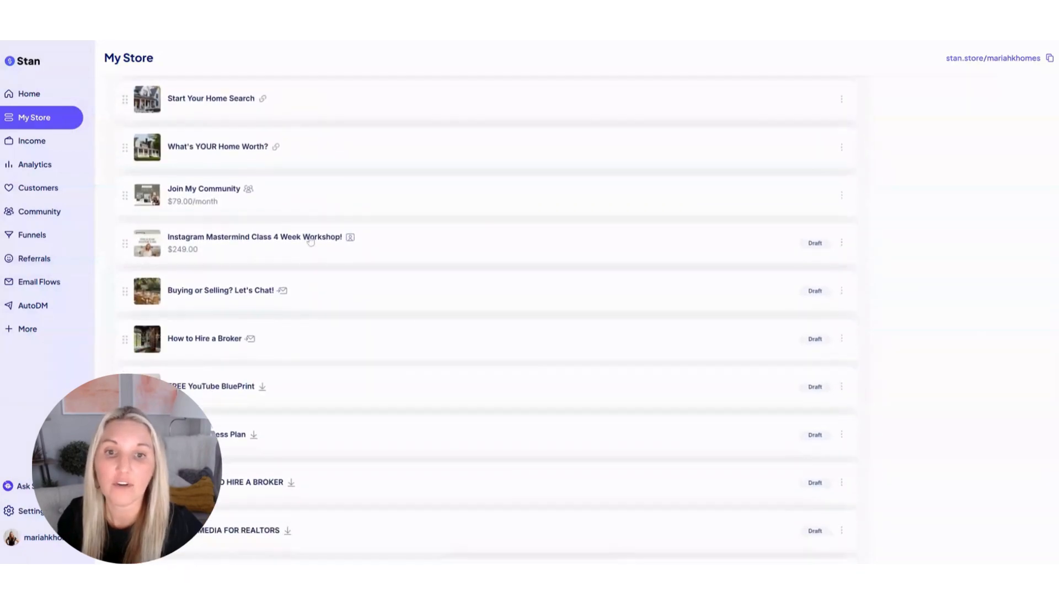
scroll(312, 256, down, 1)
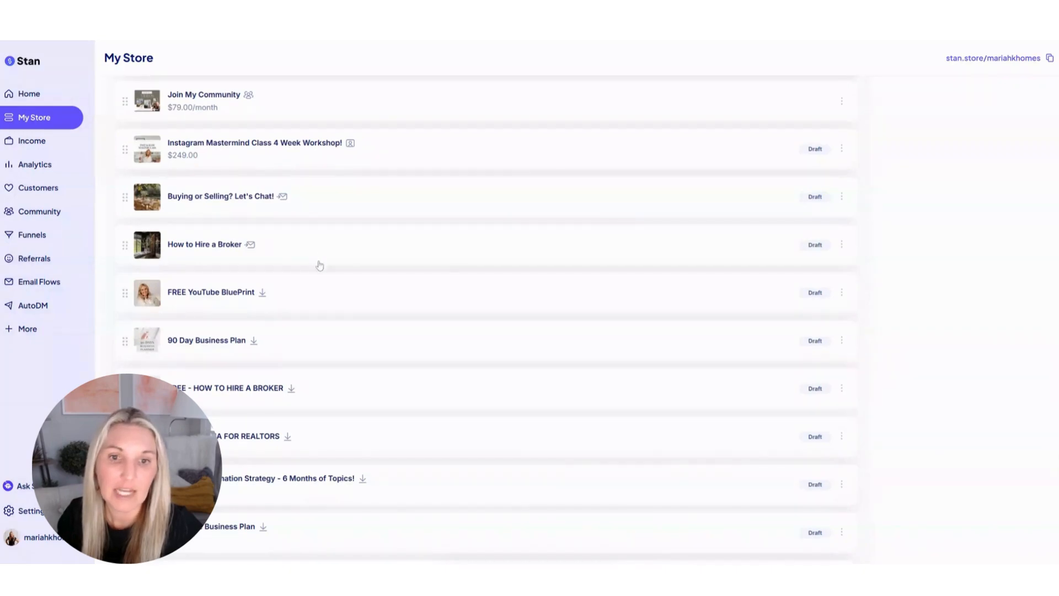
scroll(320, 312, down, 1)
scroll(320, 312, down, 5)
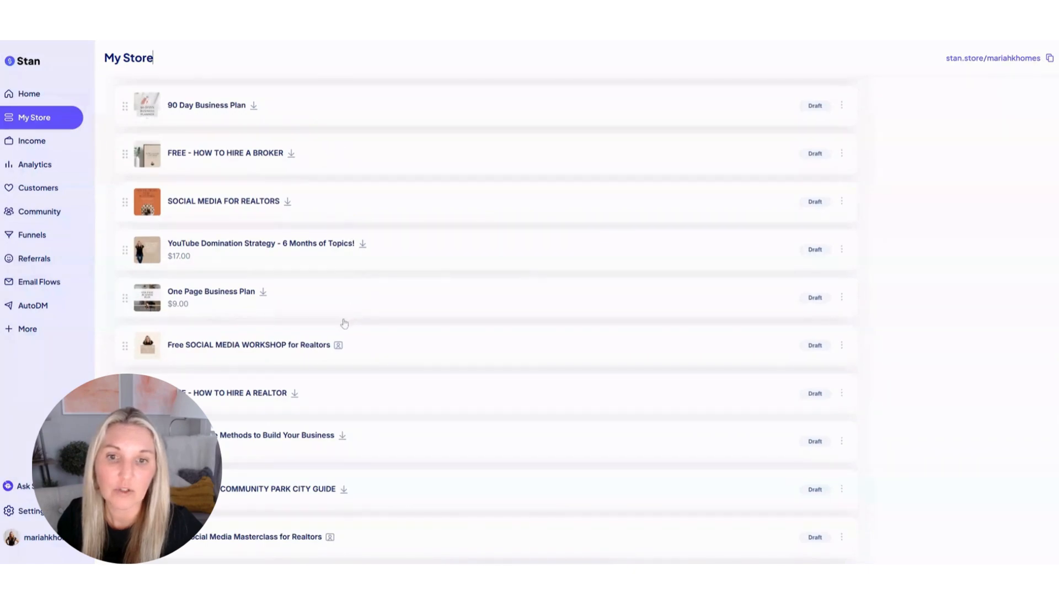
scroll(345, 323, down, 4)
scroll(345, 325, down, 1)
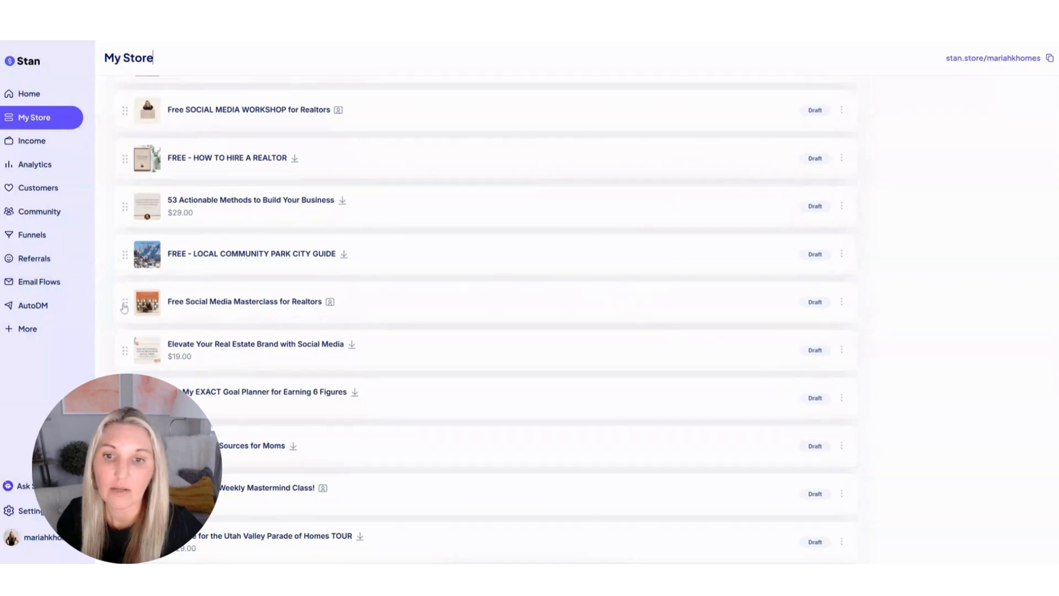
drag(124, 303, 125, 254)
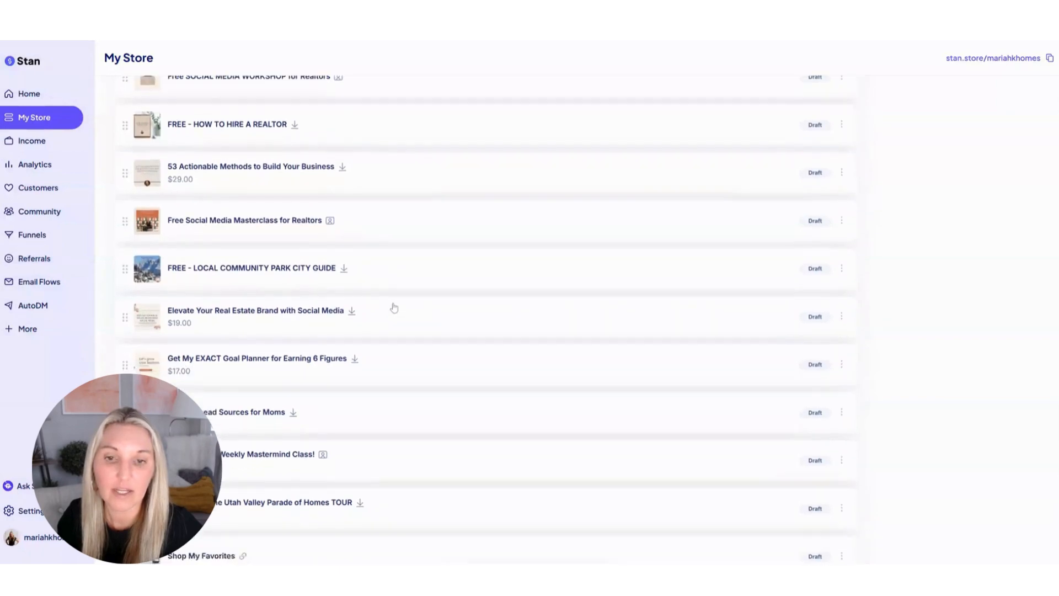
Look through the remaining draft products and examine the storefront preview from For Real Estate Agents to For Home Buyers and Sellers
scroll(394, 308, down, 5)
scroll(393, 307, down, 1)
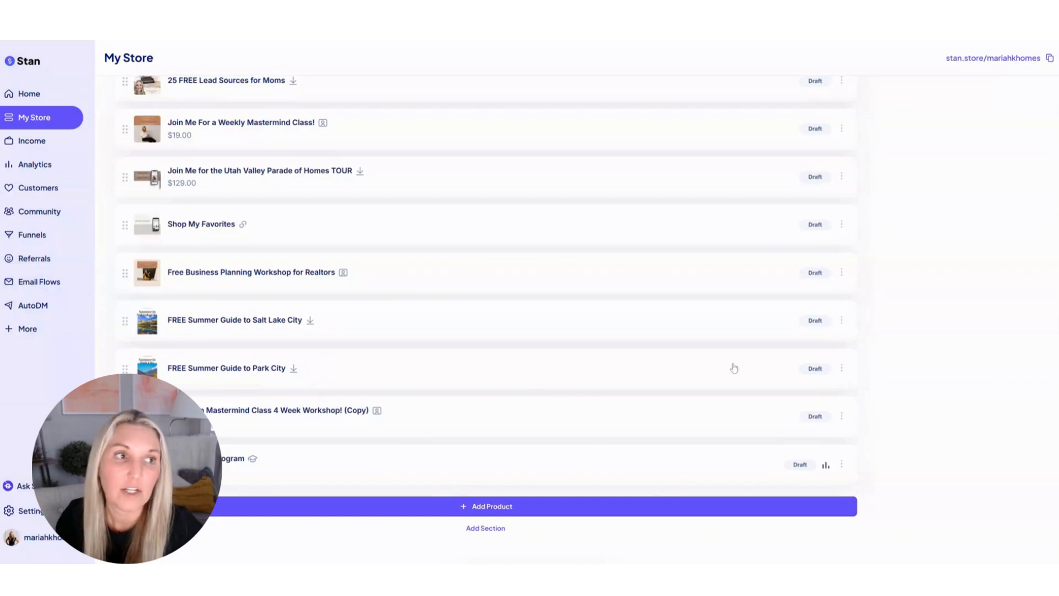
scroll(912, 254, up, 8)
scroll(912, 254, up, 15)
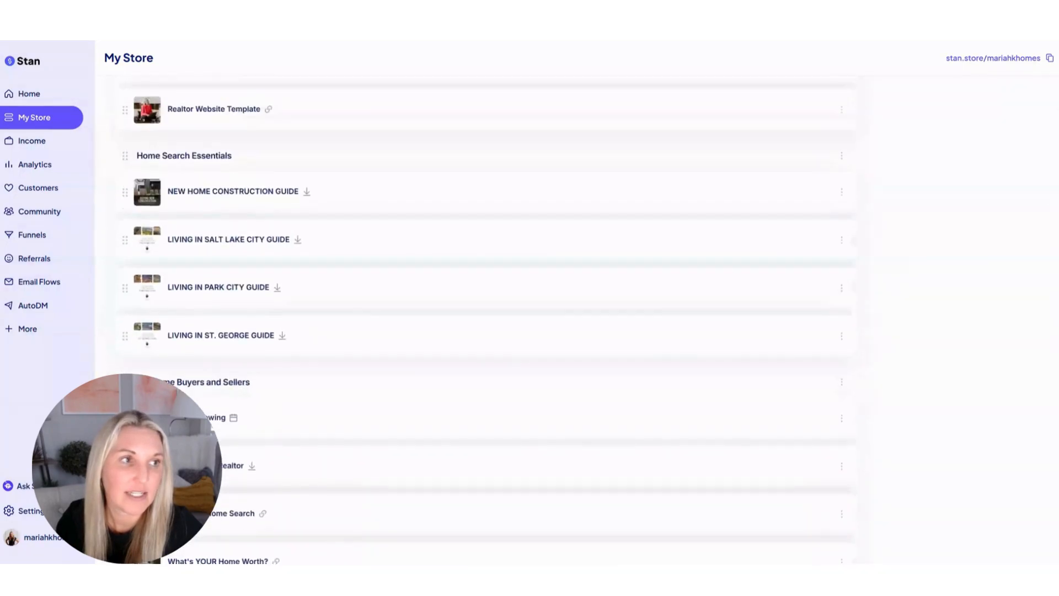
scroll(485, 308, up, 8)
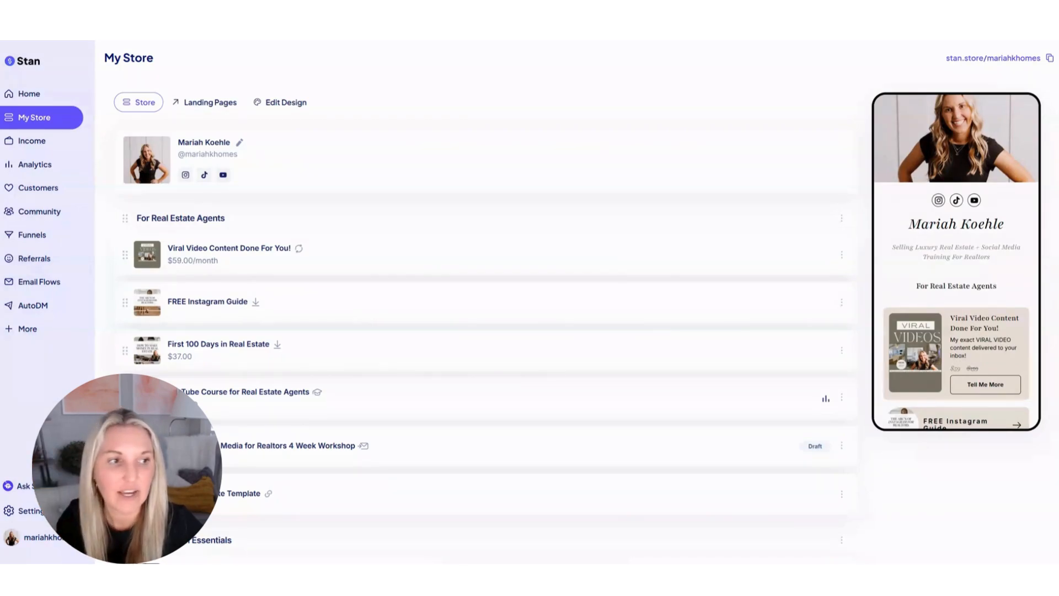
scroll(985, 300, down, 5)
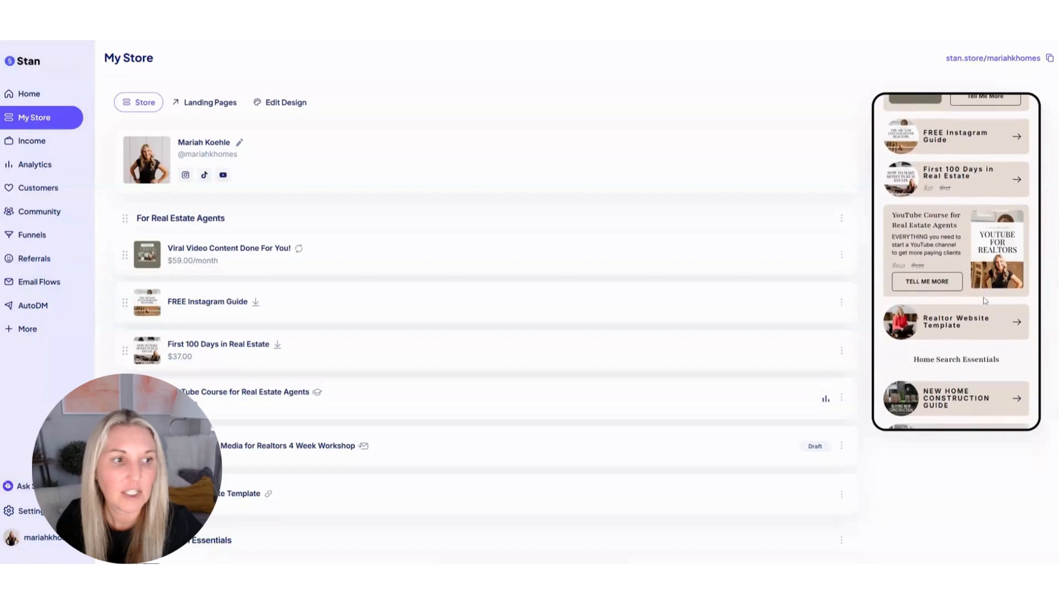
scroll(985, 301, down, 2)
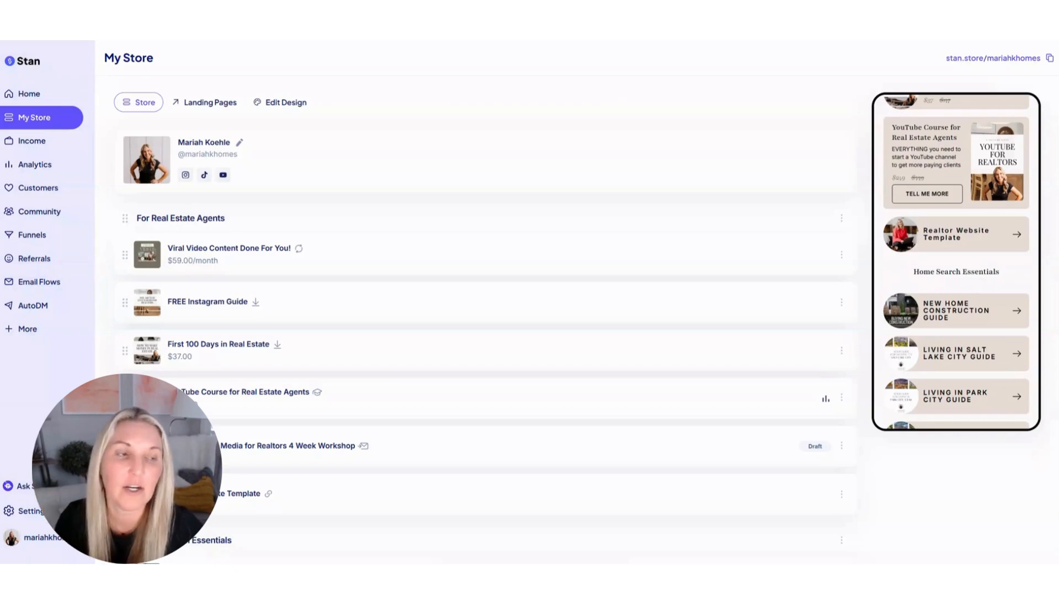
scroll(958, 305, down, 5)
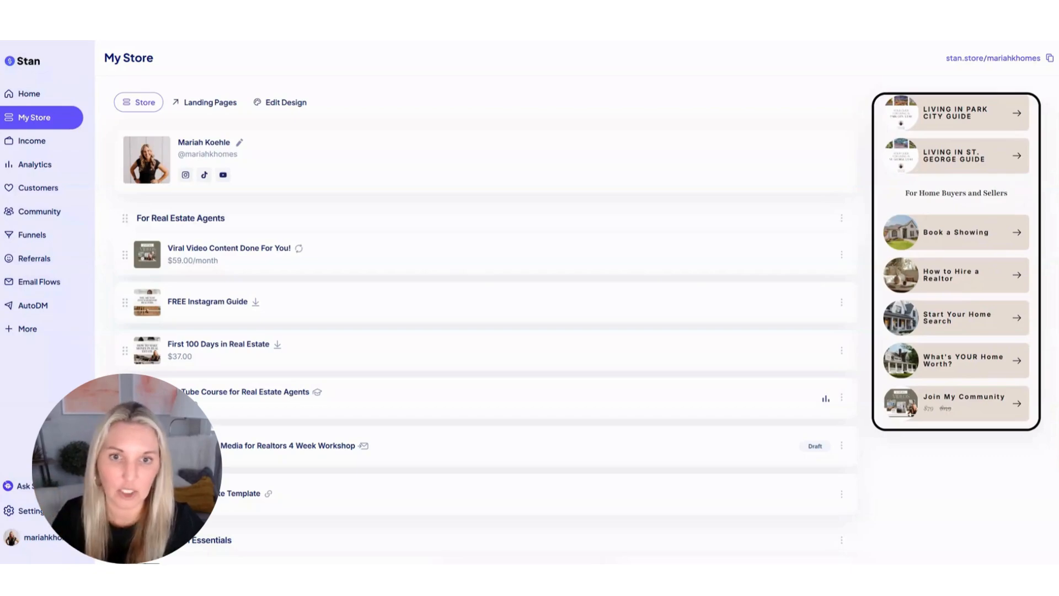
Add a new product to the store and choose Digital Product as its type
scroll(651, 227, down, 20)
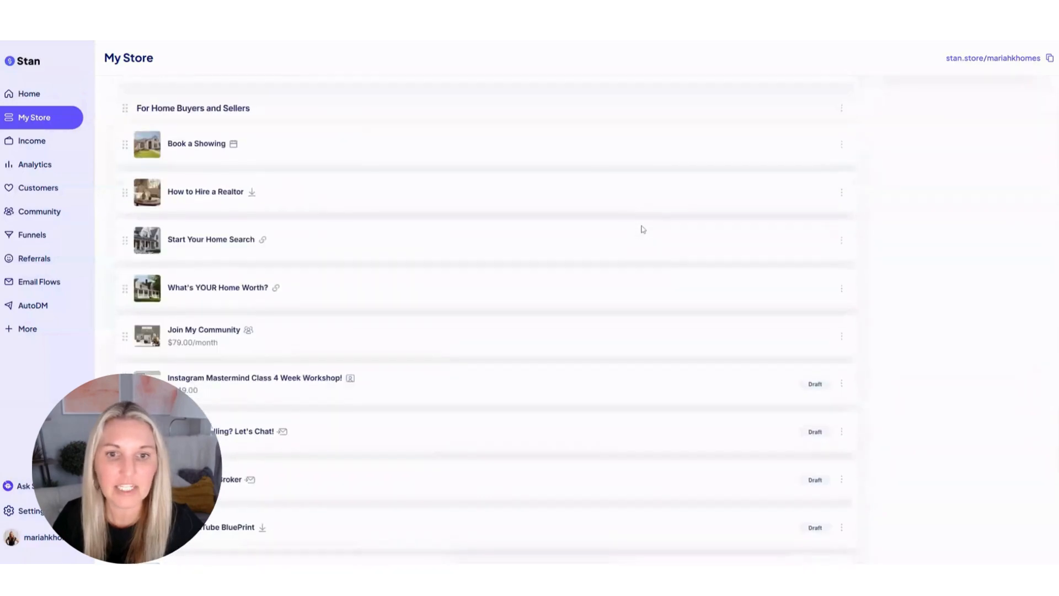
scroll(642, 229, down, 10)
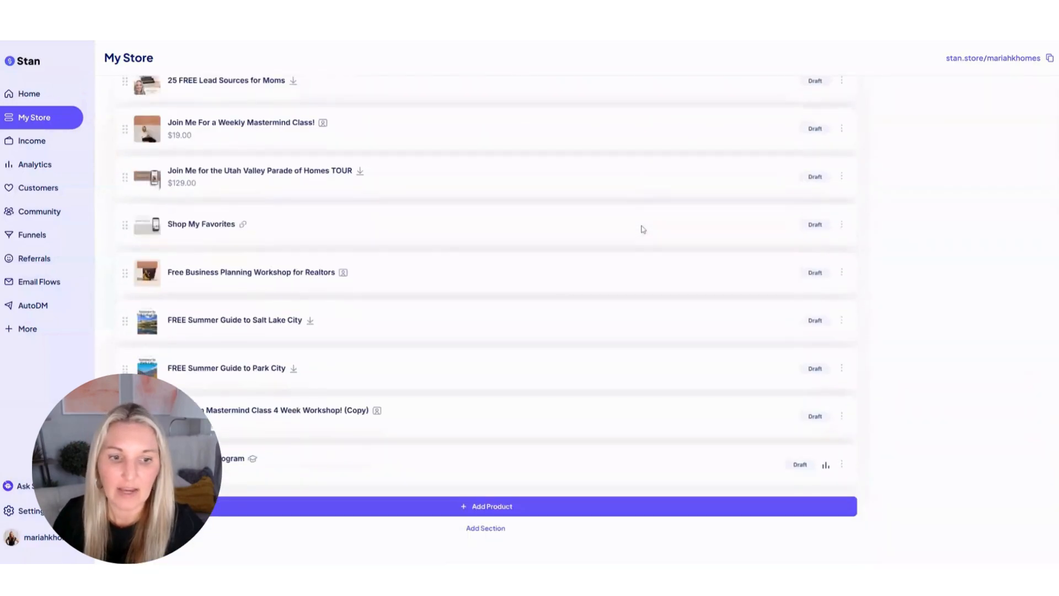
click(480, 508)
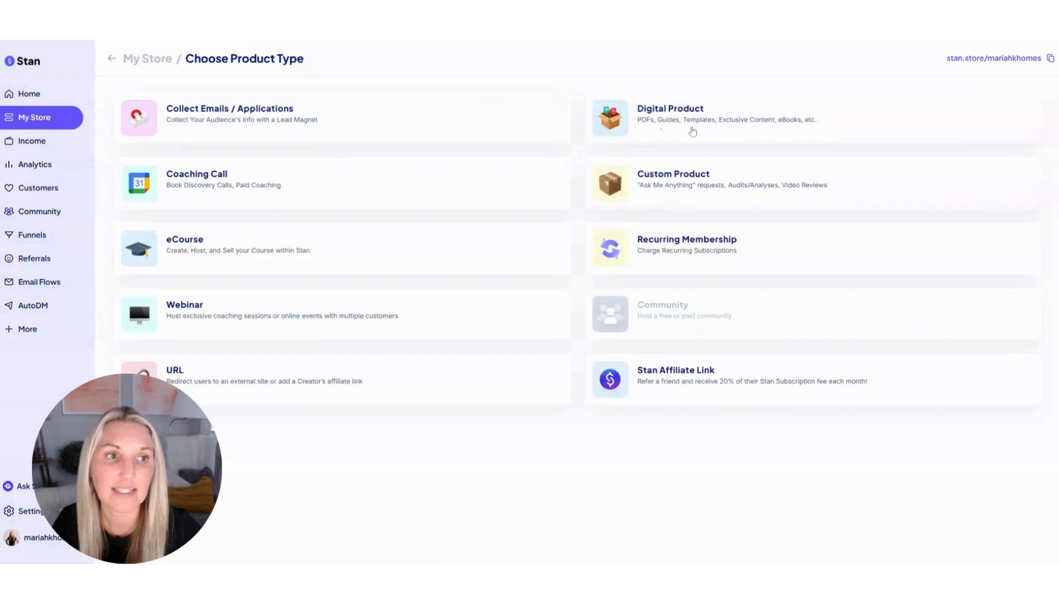
click(718, 129)
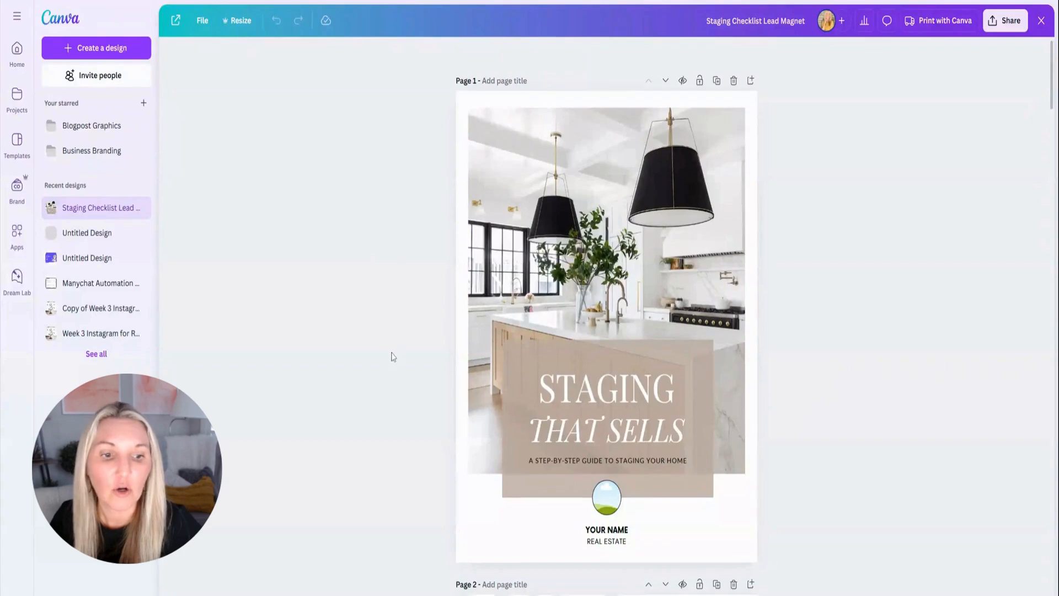
Switch to Canva, look over the Staging Checklist Lead Magnet design and download only Page 1 as a PNG
scroll(394, 357, down, 15)
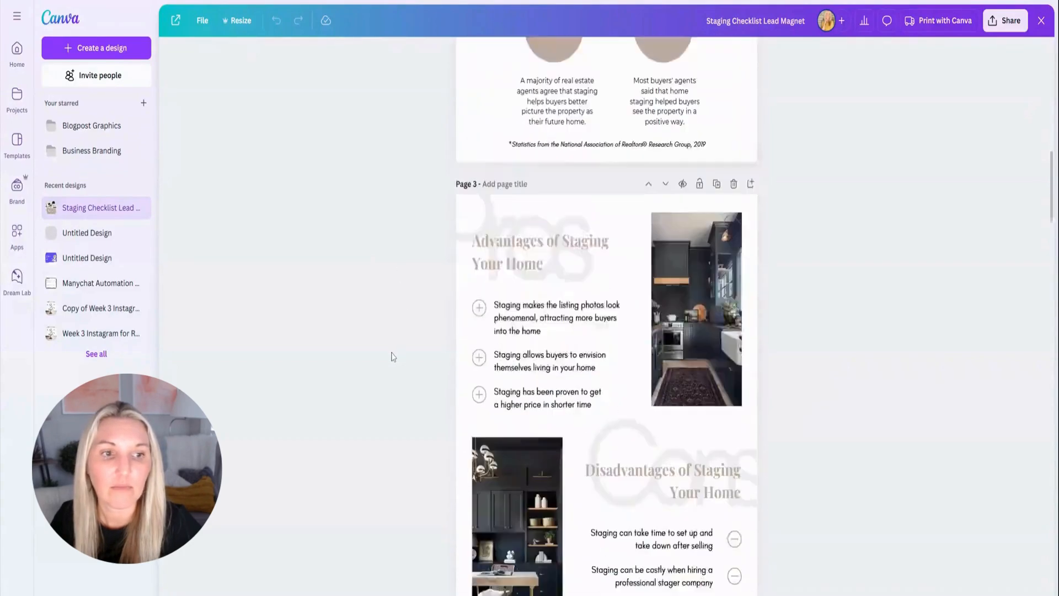
scroll(393, 357, down, 15)
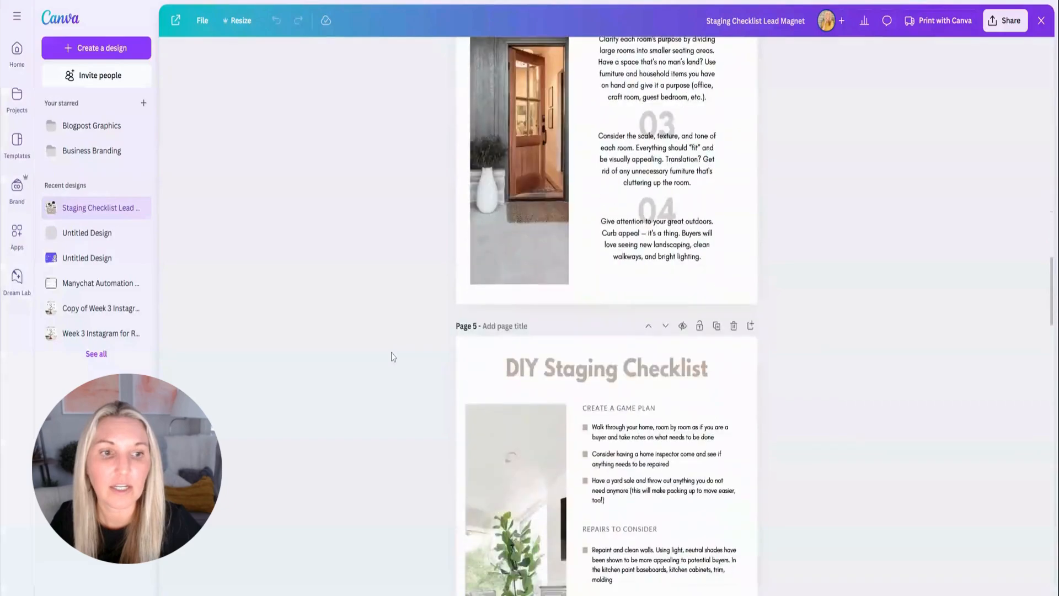
scroll(393, 357, up, 20)
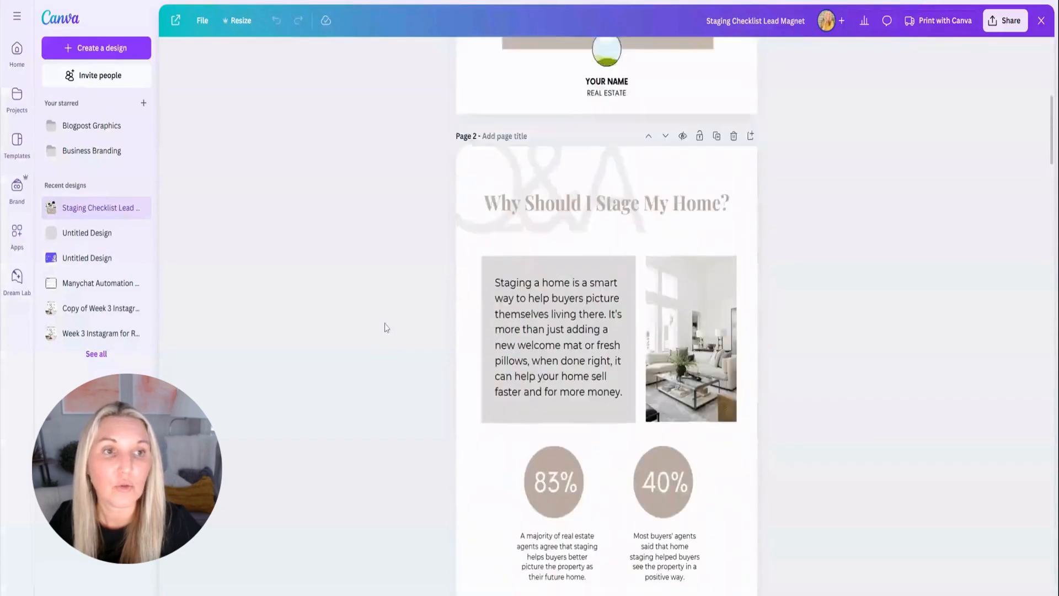
scroll(386, 328, up, 8)
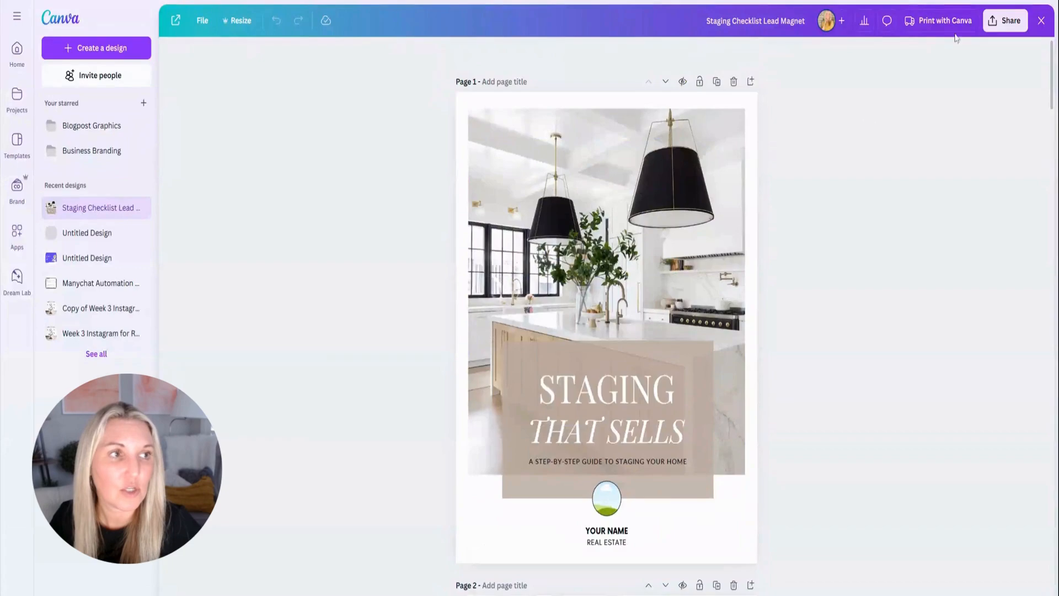
click(1010, 21)
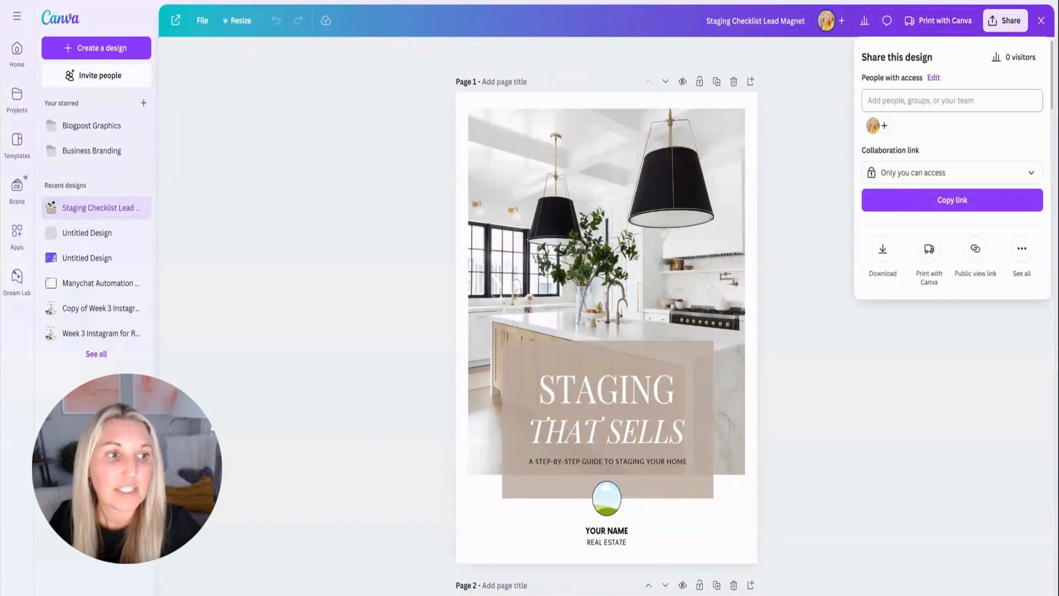
click(883, 249)
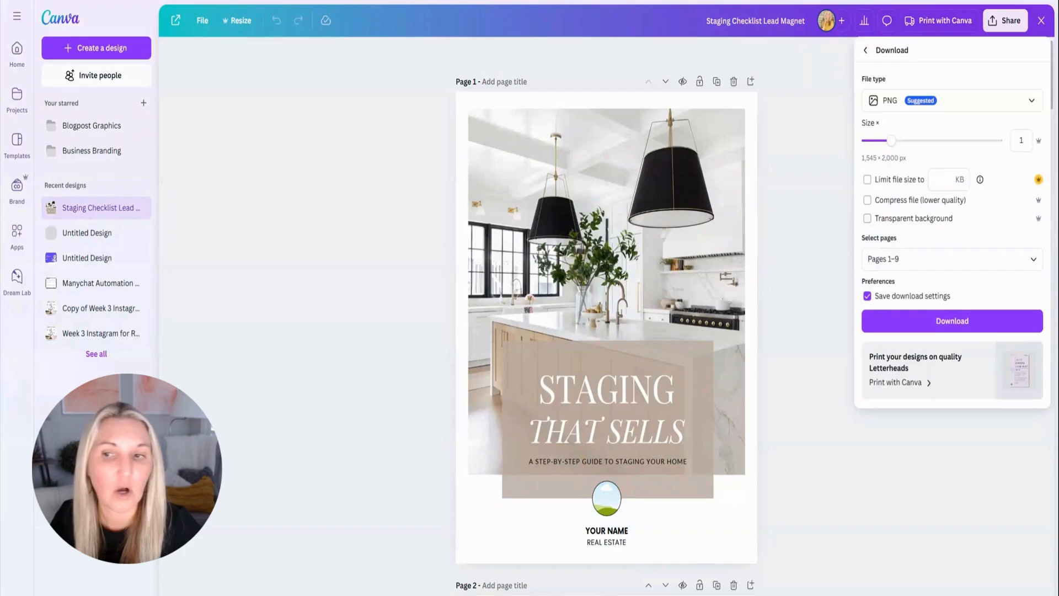
click(1040, 264)
click(875, 292)
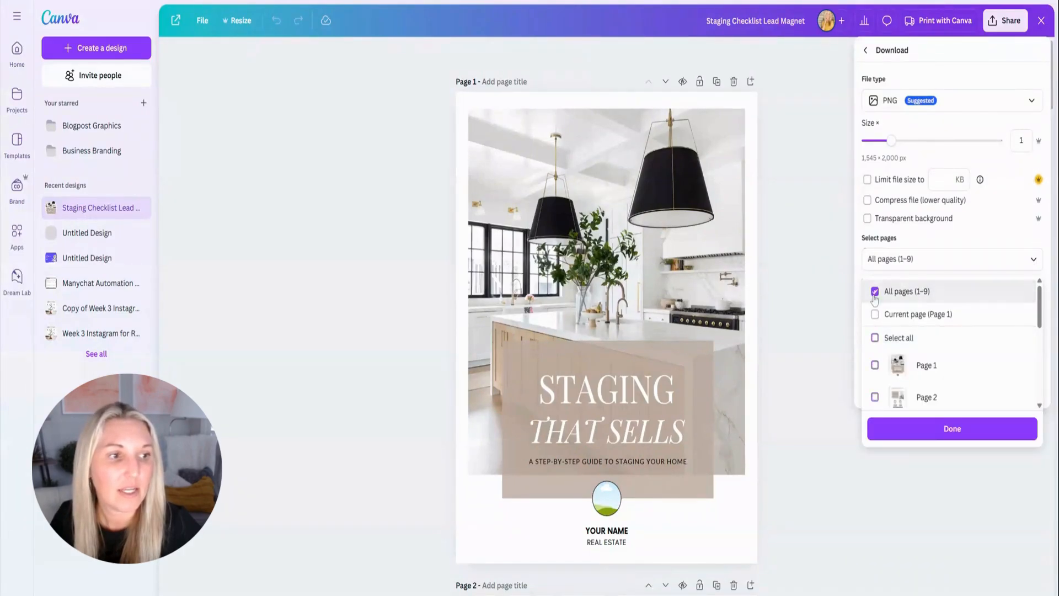
click(875, 365)
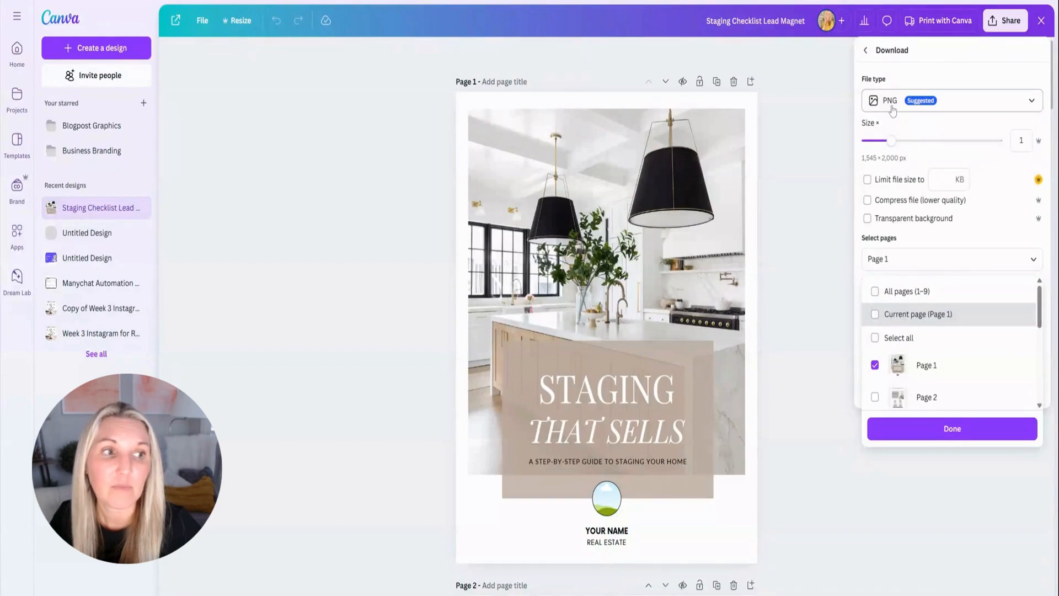
click(945, 436)
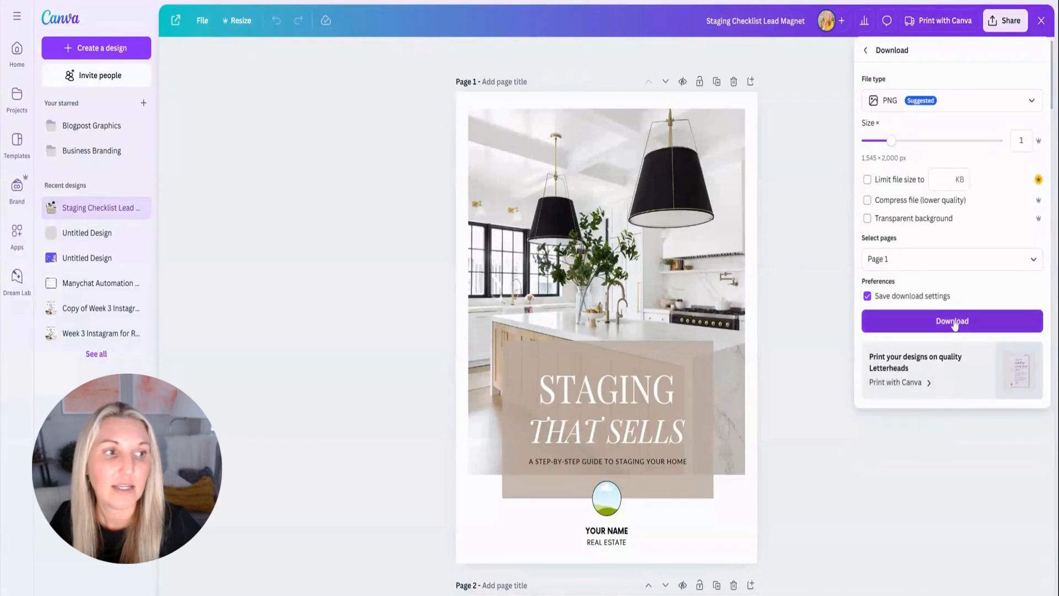
click(955, 324)
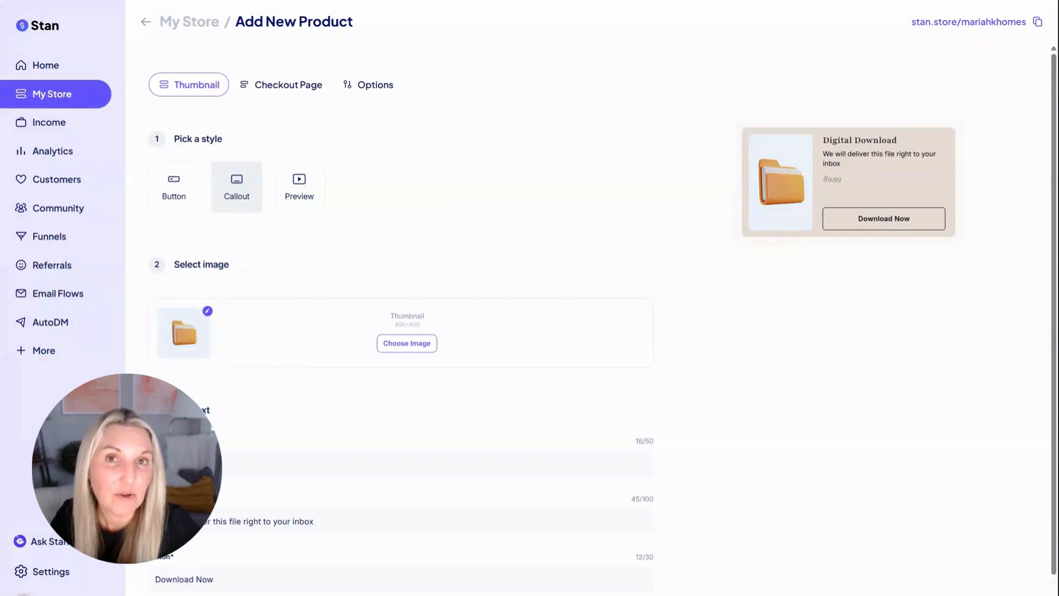
Back in Stan, upload Staging Checklist Lead Magnet.png as the new product's thumbnail and crop it to include the title and subtitle
click(407, 346)
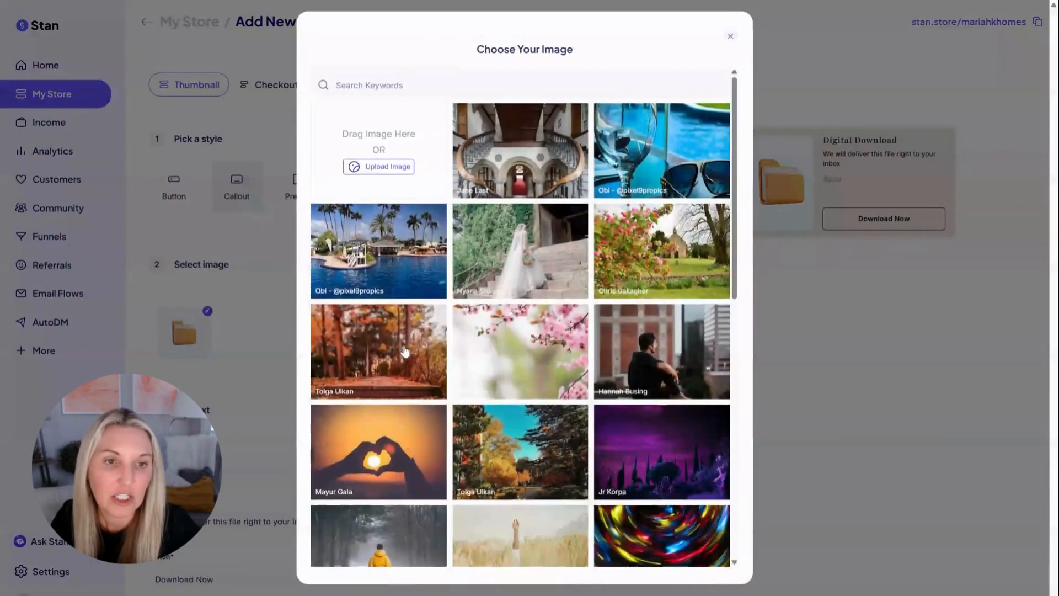
click(371, 166)
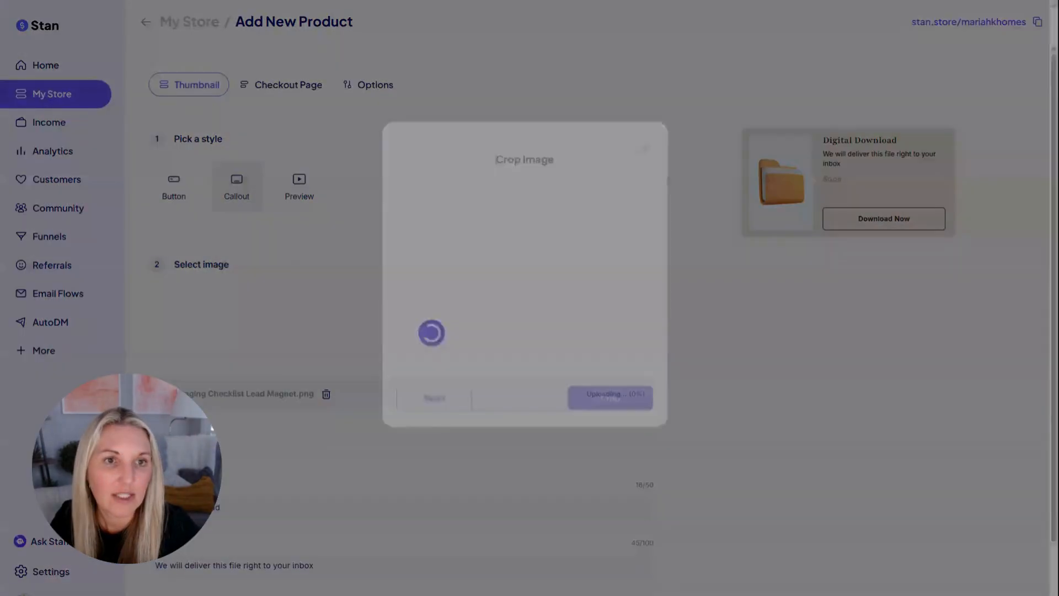
mouse_move(565, 319)
mouse_down()
mouse_move(568, 338)
mouse_move(568, 316)
mouse_up()
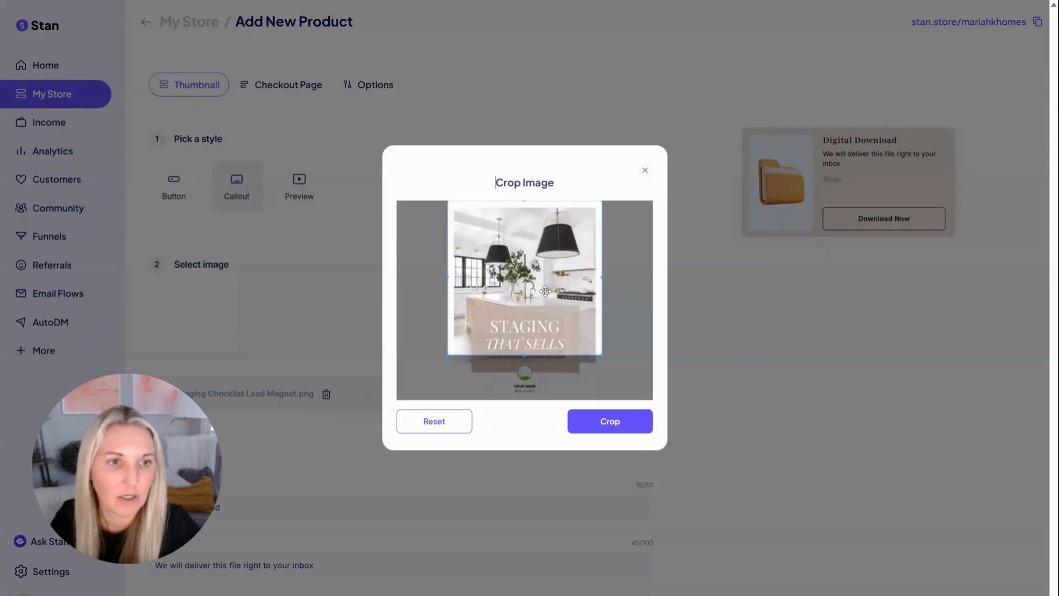
mouse_move(545, 292)
mouse_down()
mouse_move(546, 324)
mouse_move(546, 286)
mouse_up()
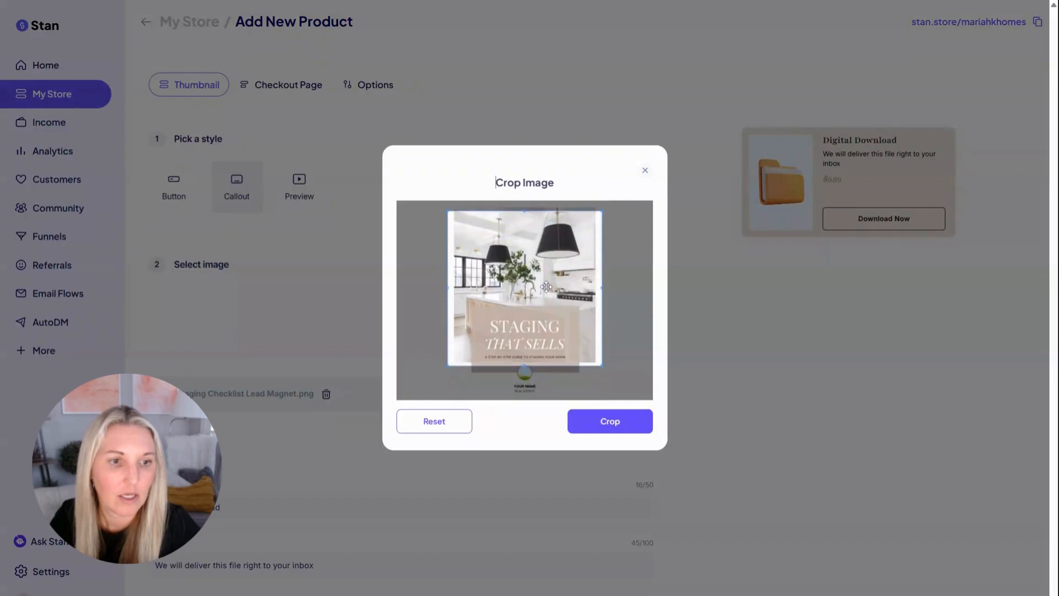
click(613, 428)
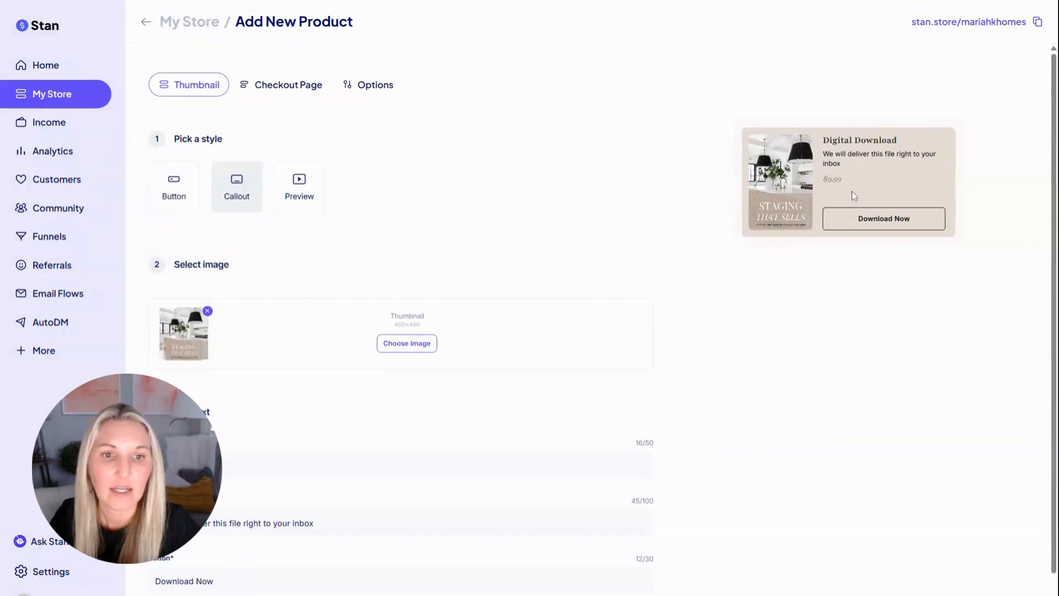
Replace the product thumbnail's title with "Home Staging Checklist"
scroll(338, 444, down, 1)
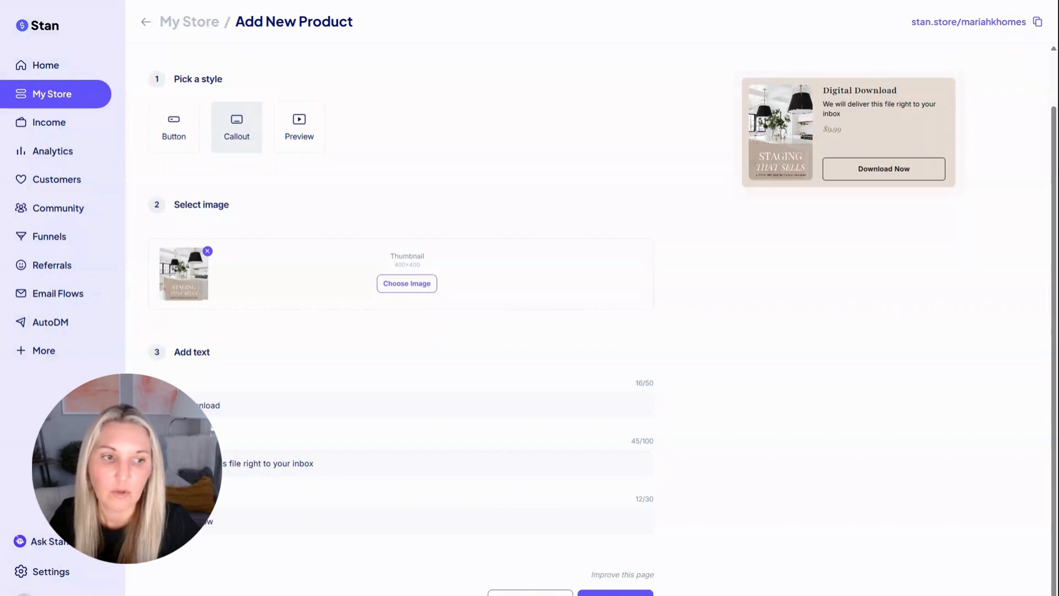
triple_click(190, 405)
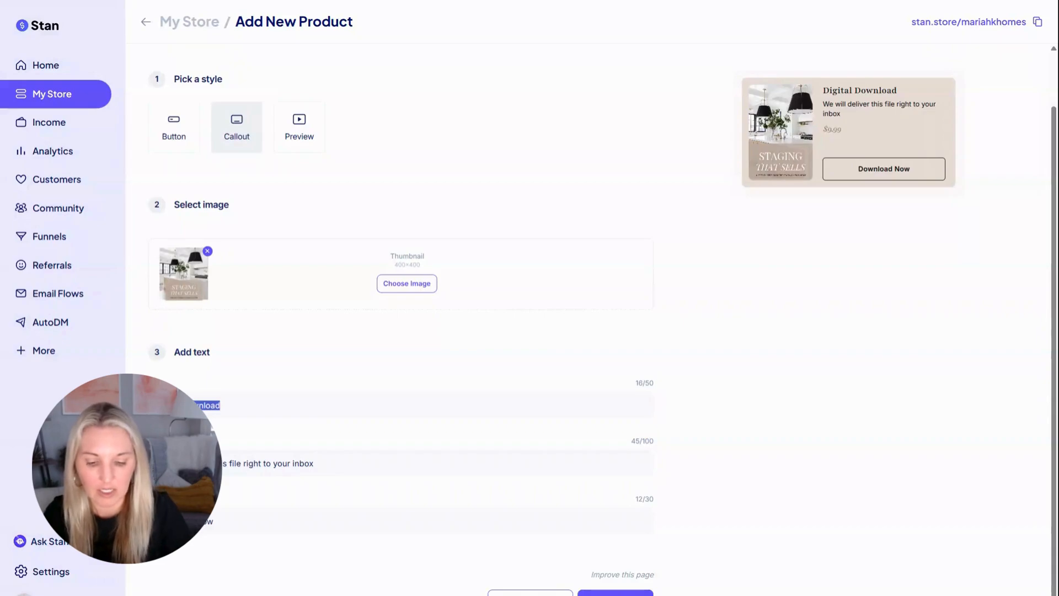
text(ome s)
key(BackSpace)
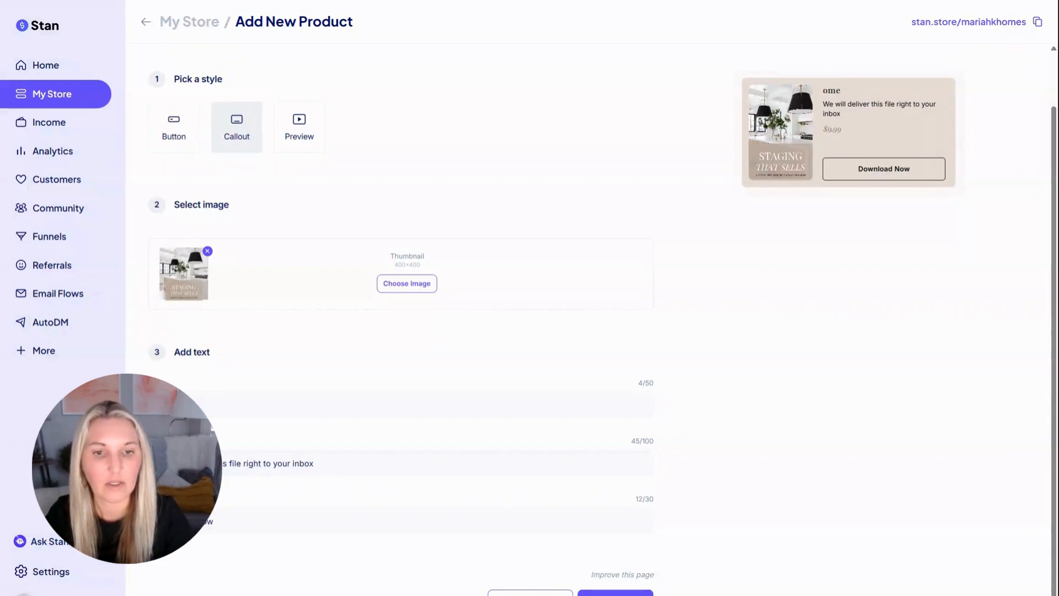
key(BackSpace)
key(BackSpace)
key(BackSpace)
text(Home Staging)
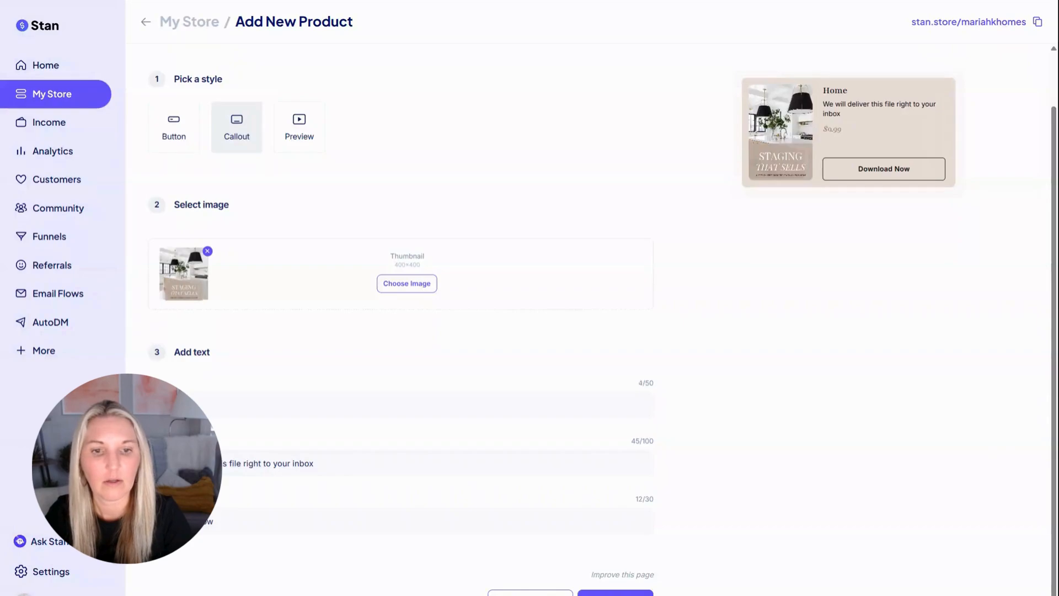
text( Checklist)
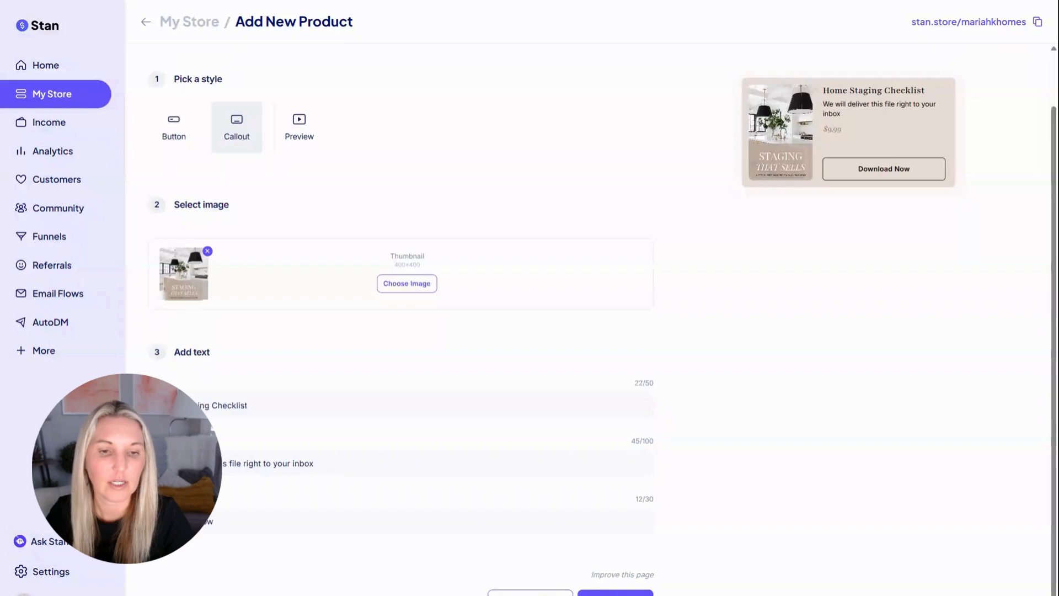
Replace the thumbnail's subtitle with "Wondering how to sell your home for top dollar?"
drag(315, 464, 160, 463)
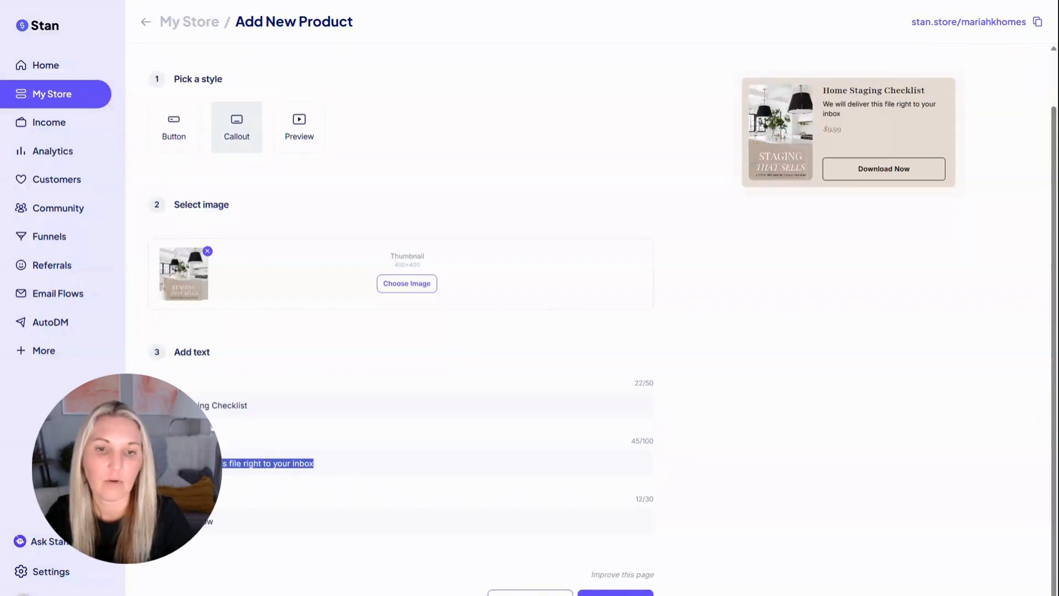
text(Won)
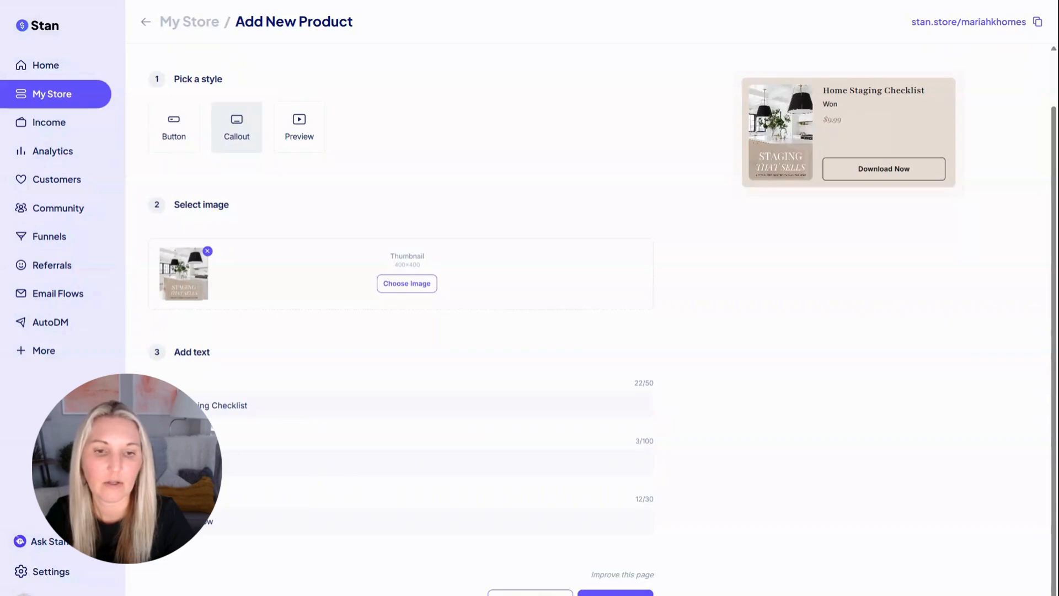
text(dering)
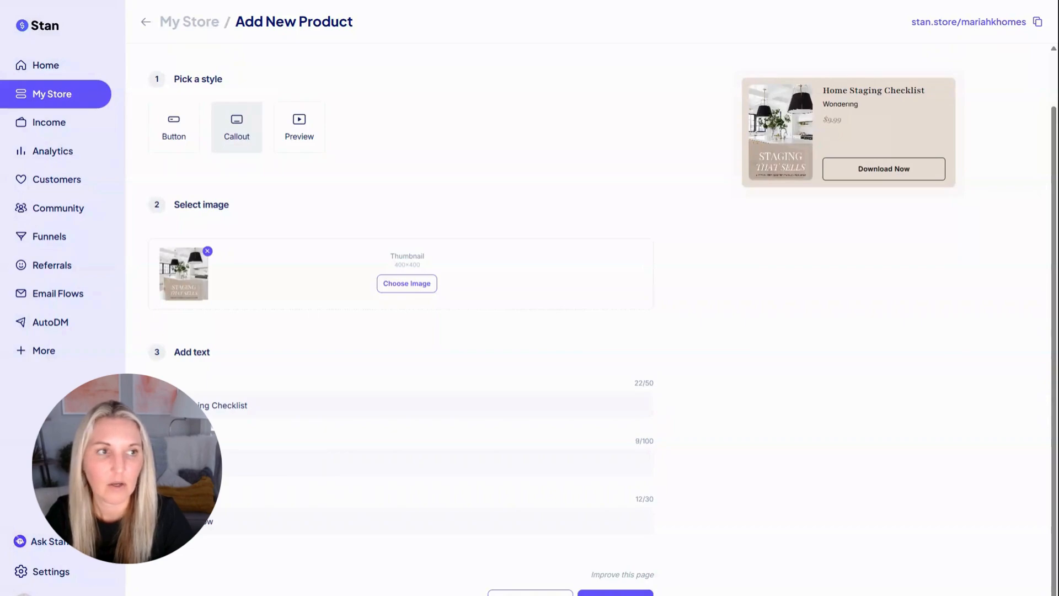
text( now to )
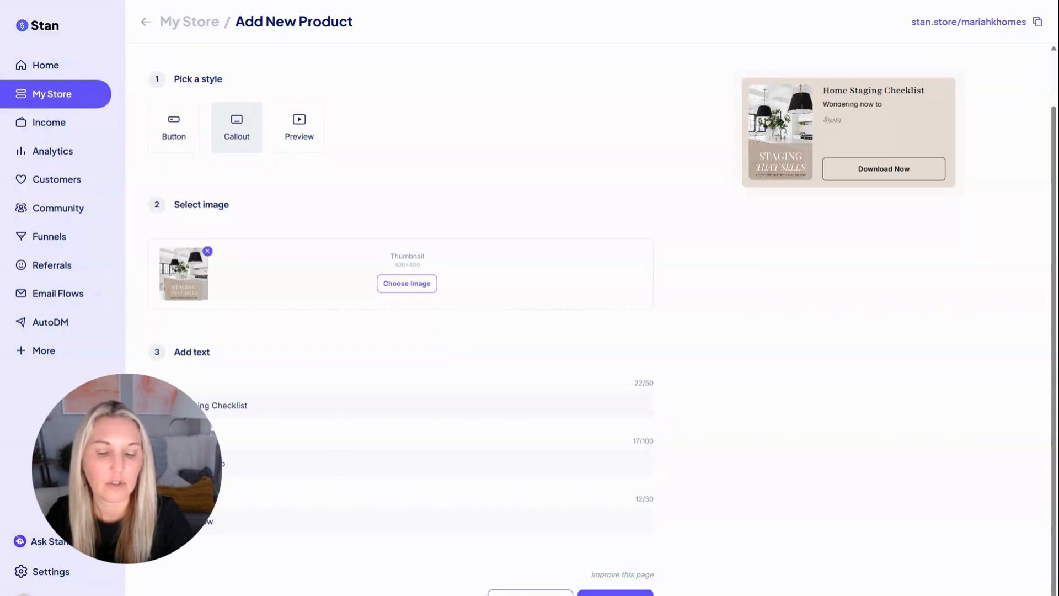
text(sell your )
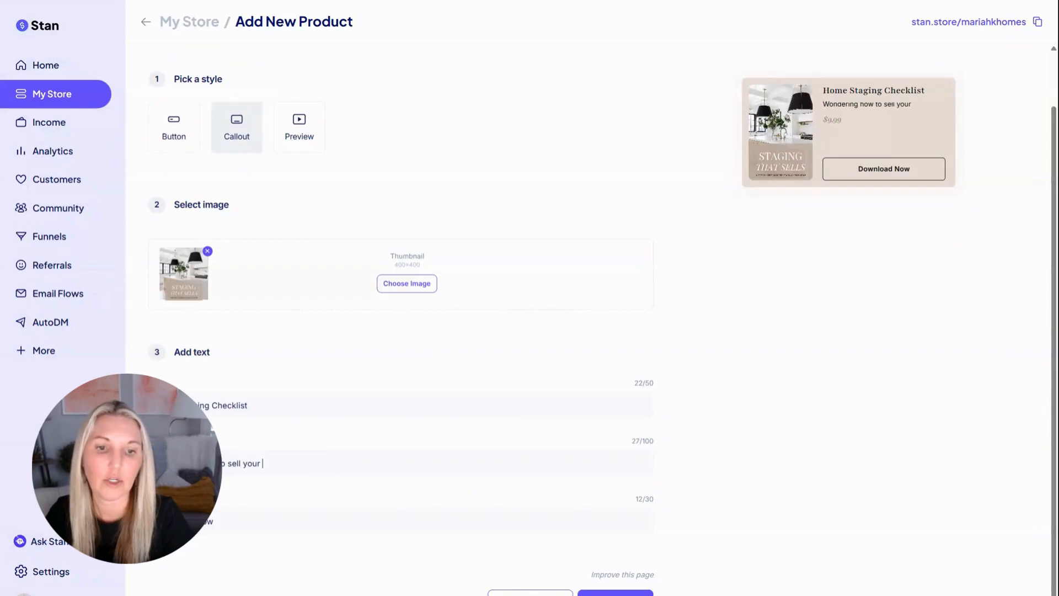
text(home for to)
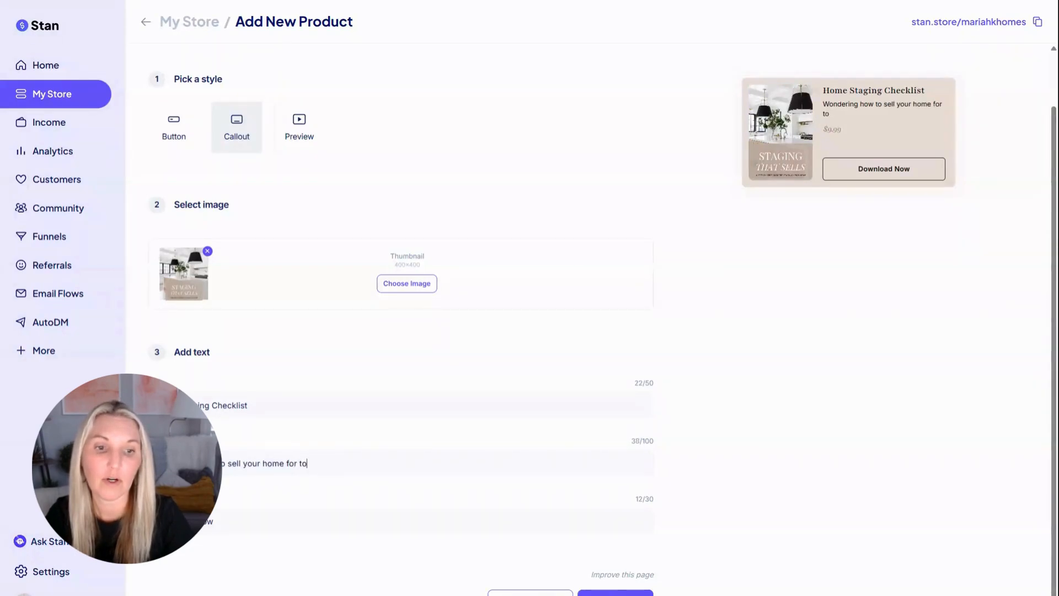
text(p dollar?)
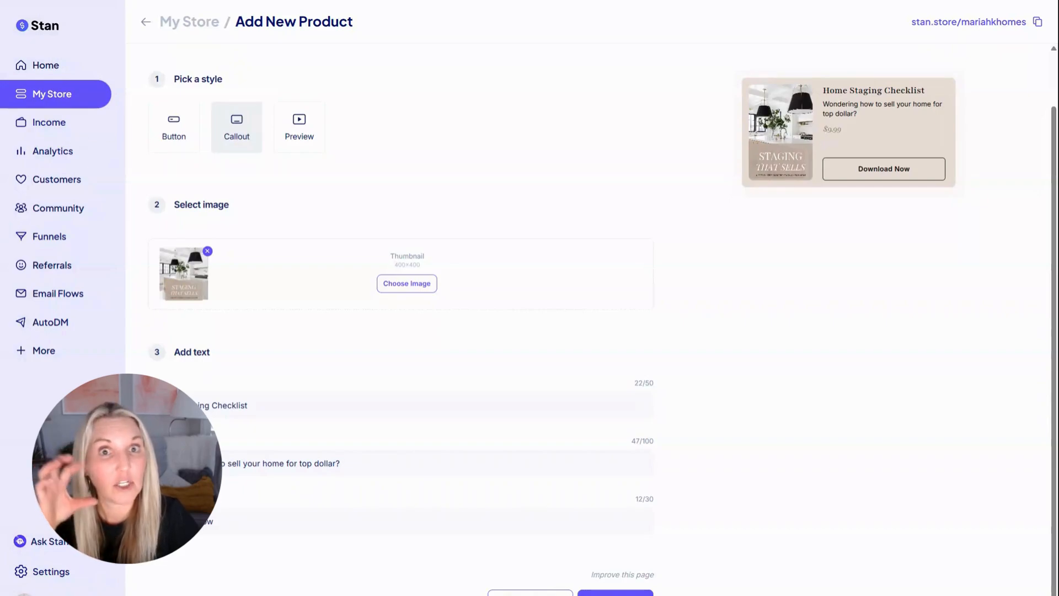
Compare the Button, Callout and Preview thumbnail styles and settle on the Preview style
click(187, 144)
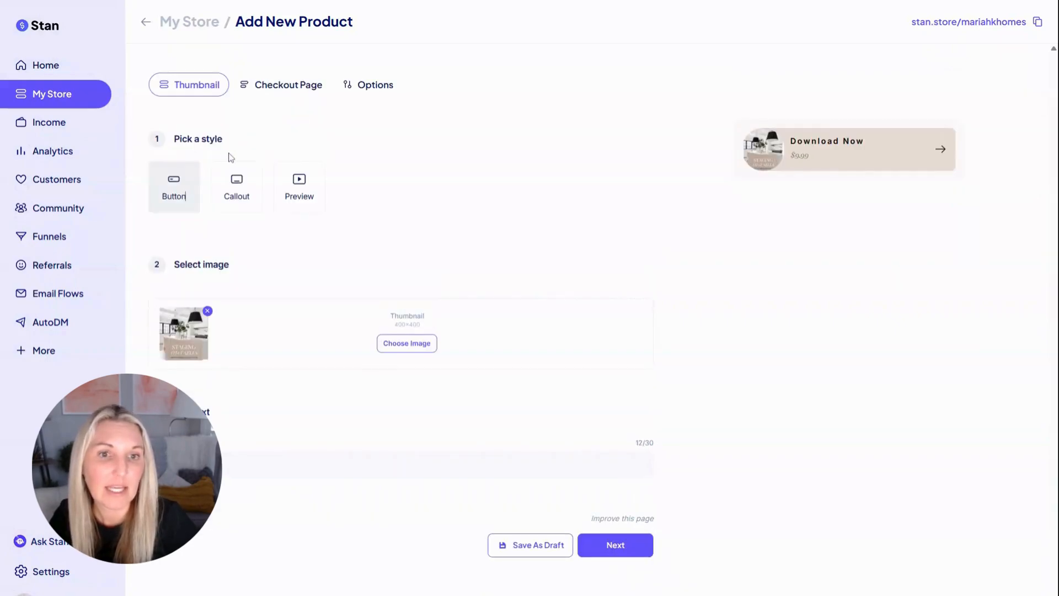
click(236, 196)
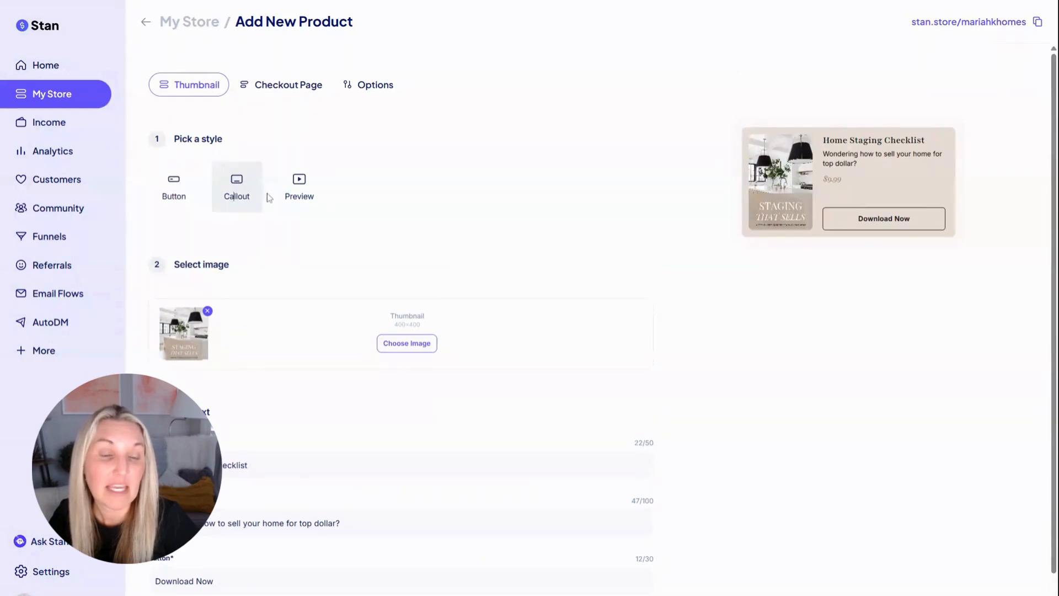
click(309, 197)
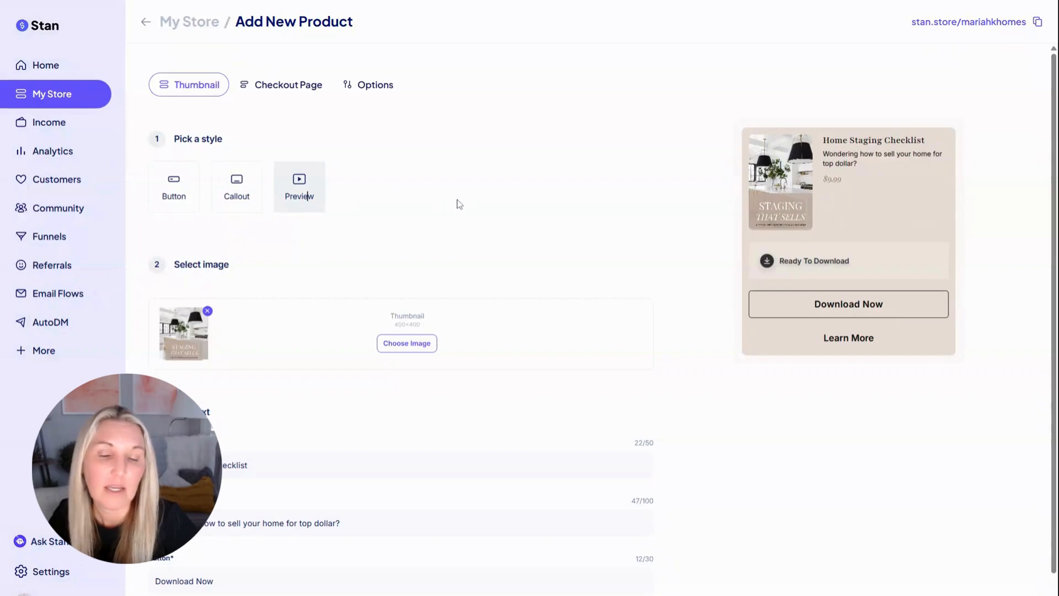
scroll(465, 214, down, 1)
scroll(466, 214, up, 1)
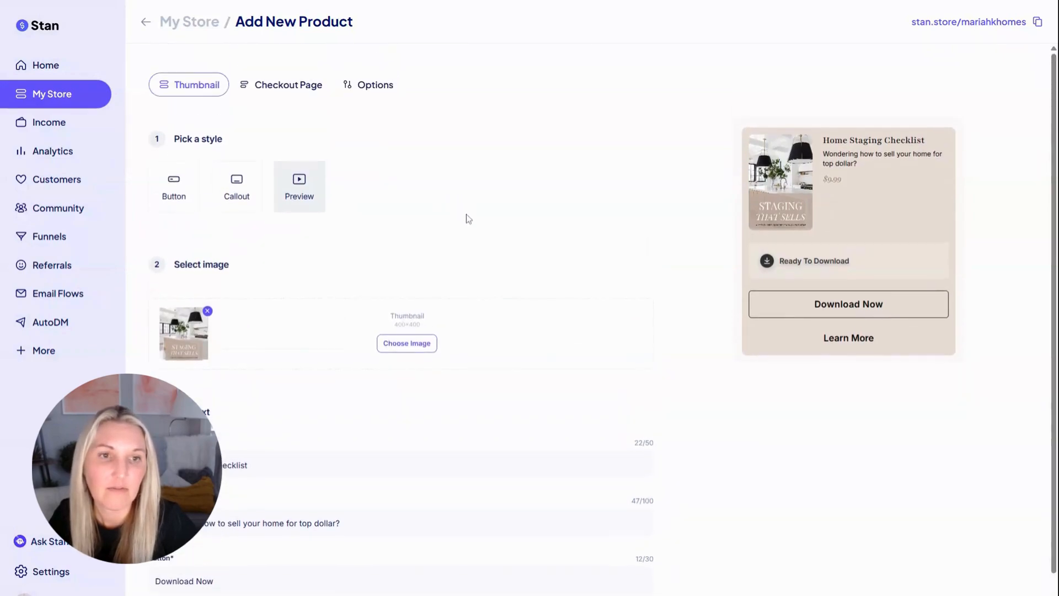
click(172, 192)
click(235, 189)
click(299, 168)
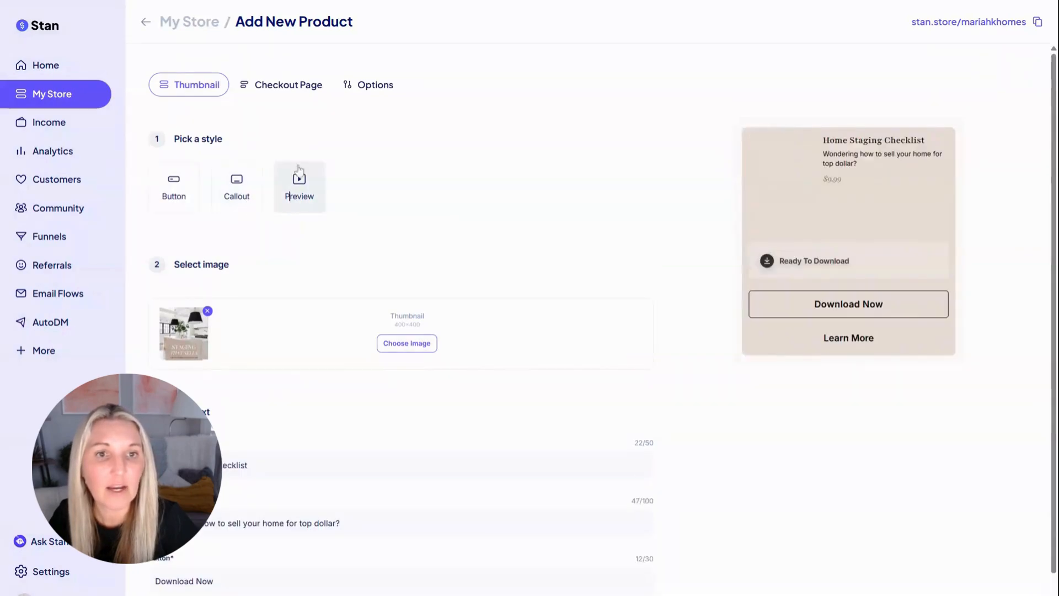
Upload Staging Checklist Lead Magnet.png as the checkout page image and crop it around the "Staging That Sells" title and subtitle
click(289, 88)
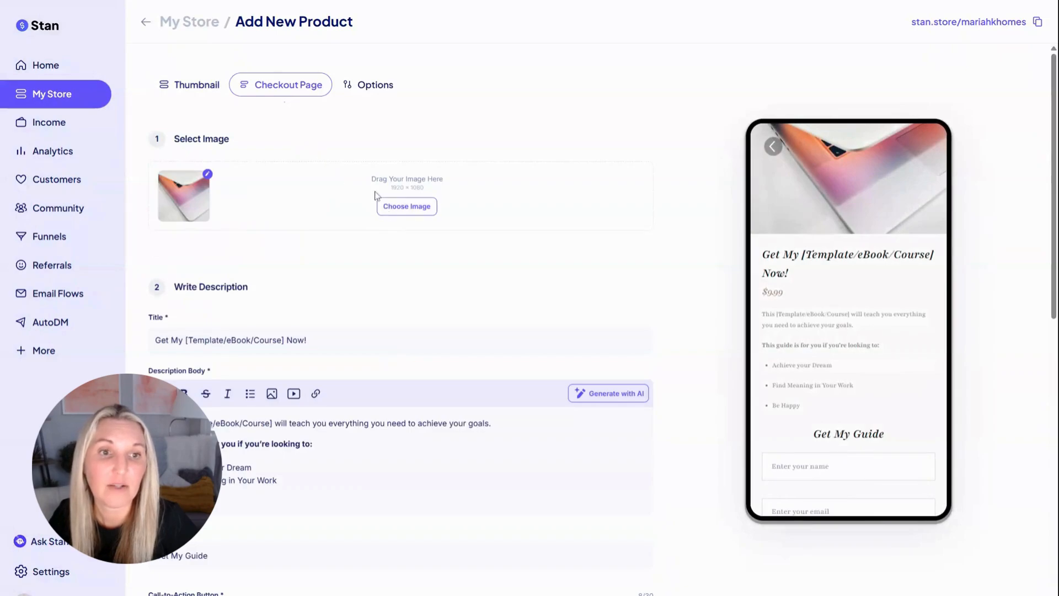
click(390, 205)
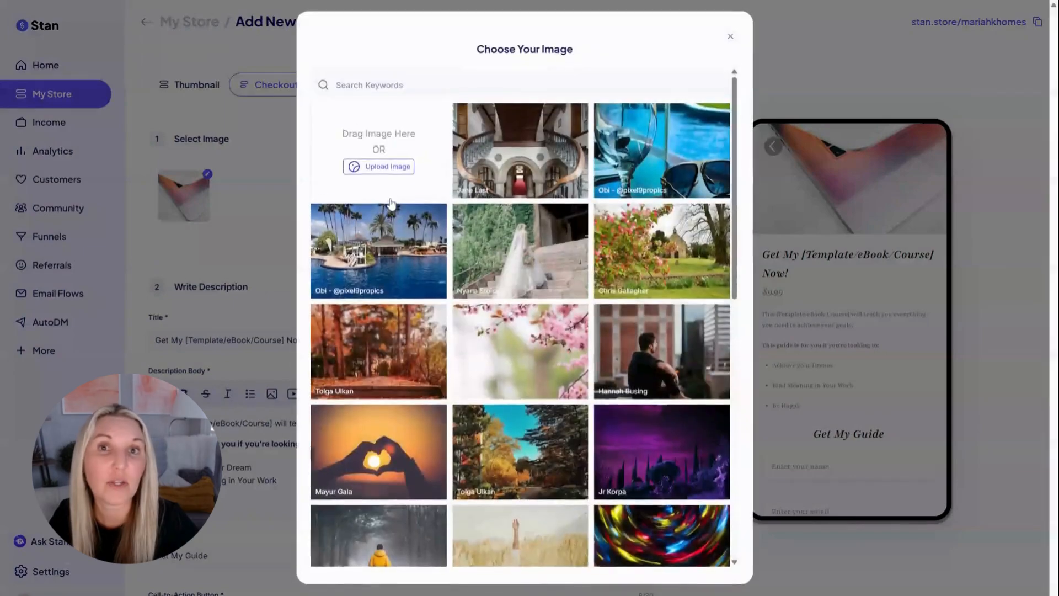
click(380, 167)
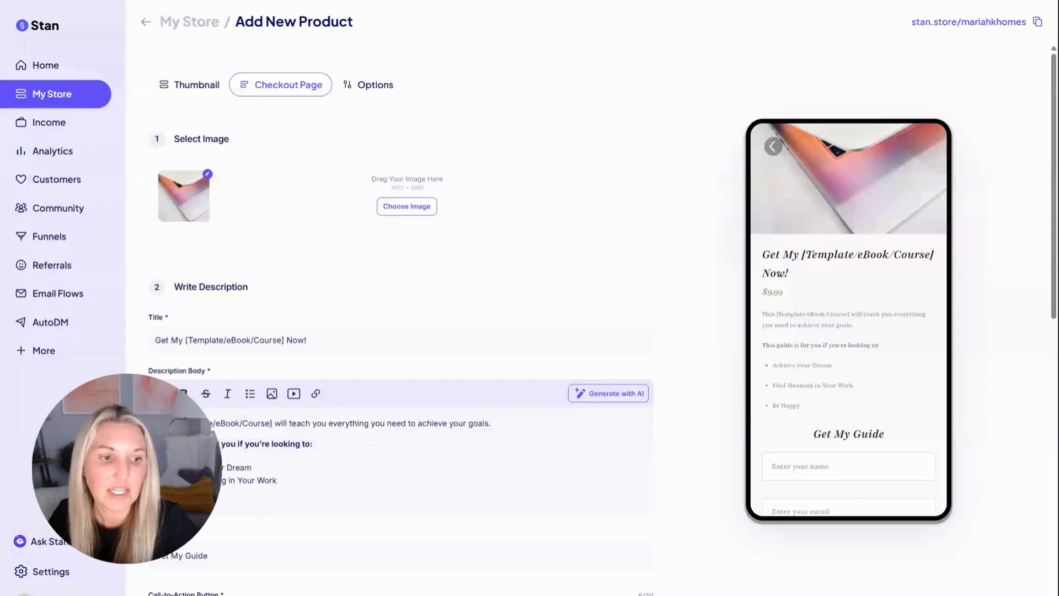
click(598, 504)
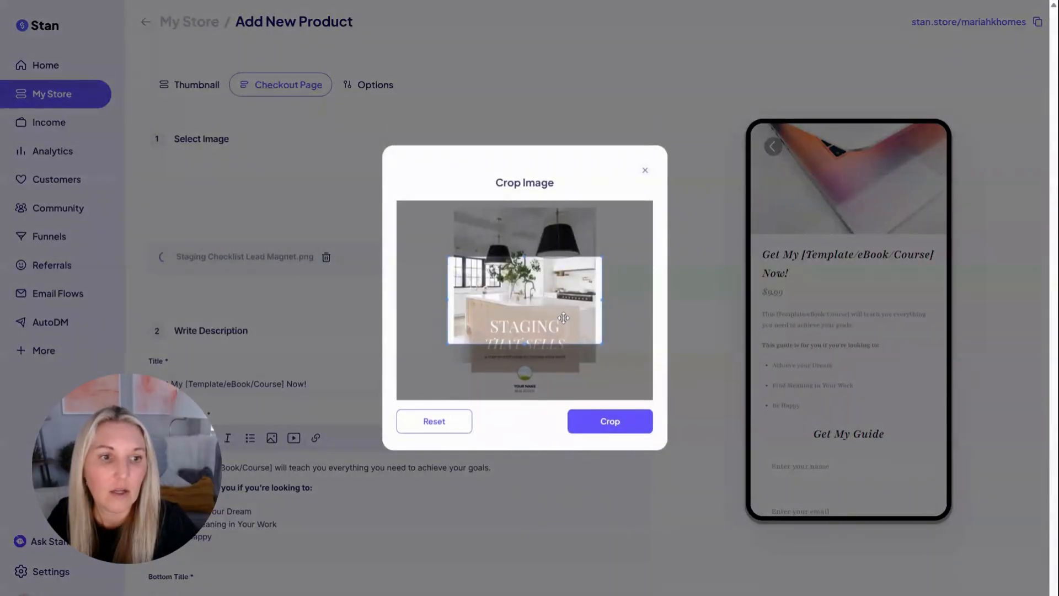
mouse_move(563, 318)
mouse_down()
mouse_move(563, 352)
mouse_move(562, 323)
mouse_move(560, 338)
mouse_up()
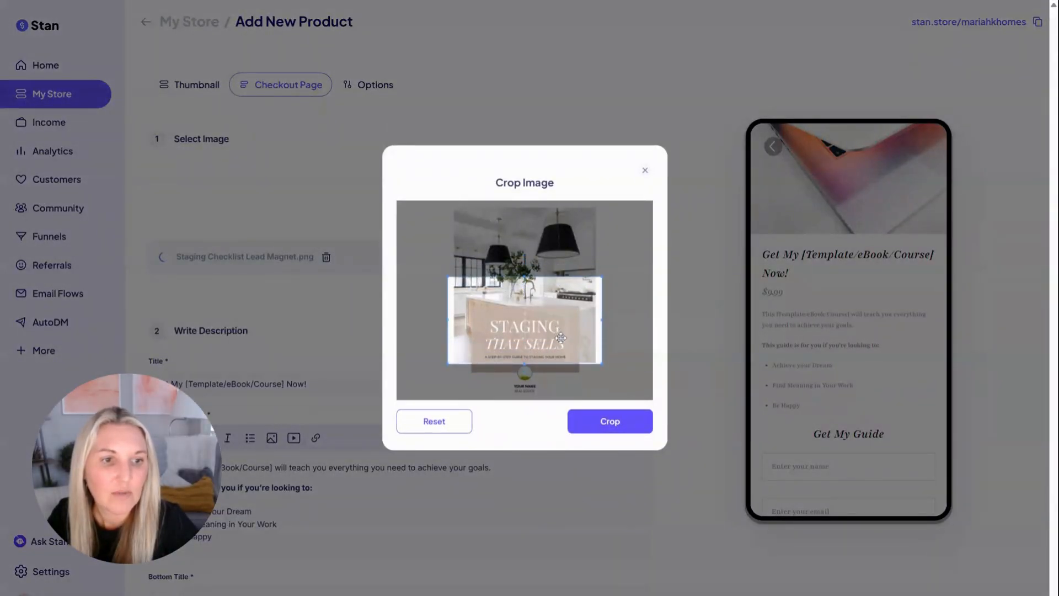
click(621, 437)
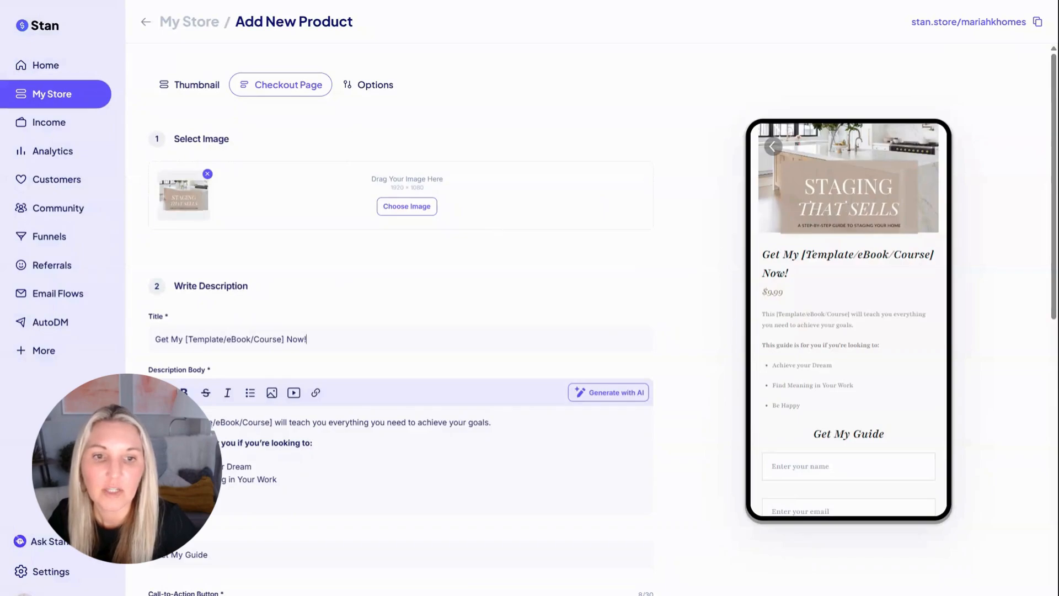
Replace the checkout page's placeholder title with "Home Staging Checklist"
key(ctrl+a)
text(H)
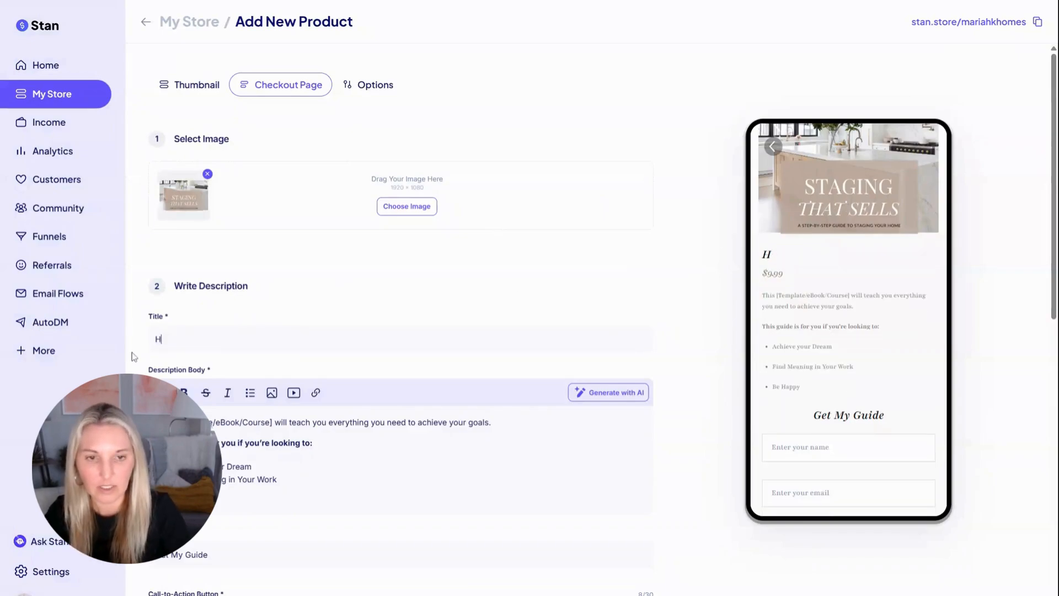
text(ome Sta)
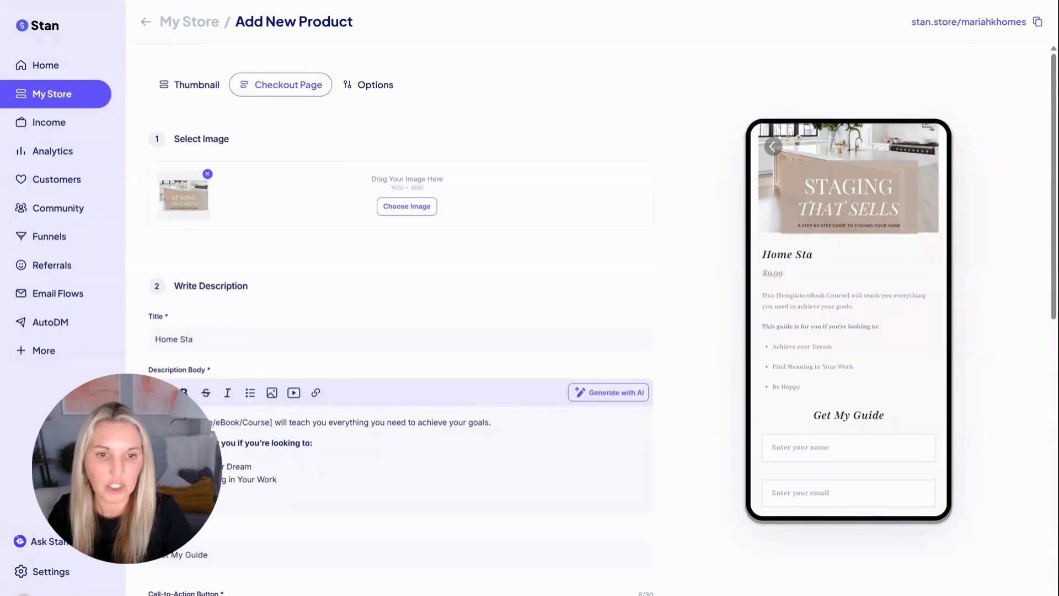
text(ging Checklist)
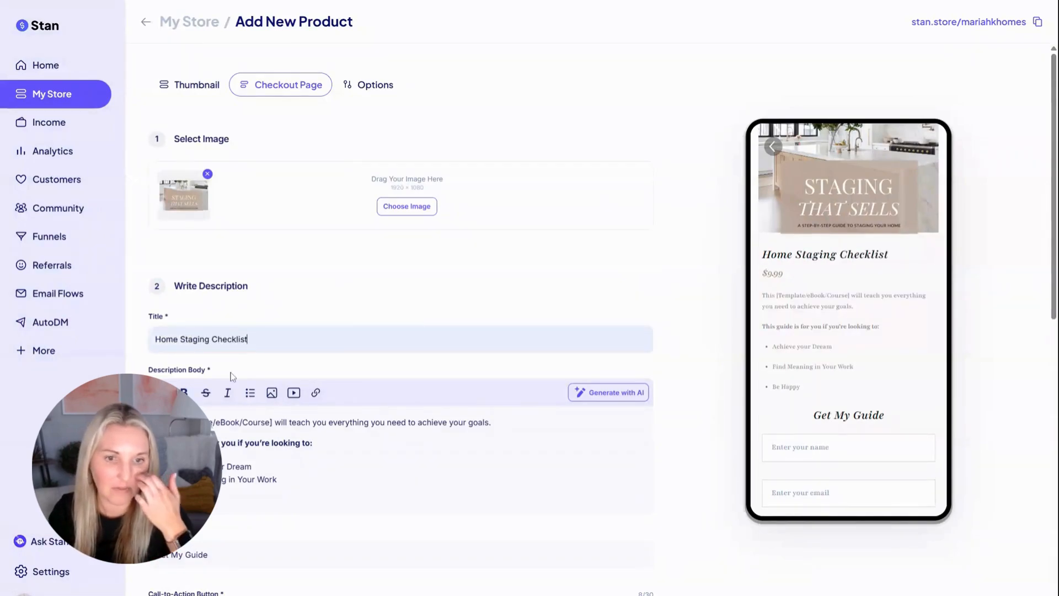
Change the checkout page's bottom title to "Get My Checklist"
scroll(272, 402, down, 2)
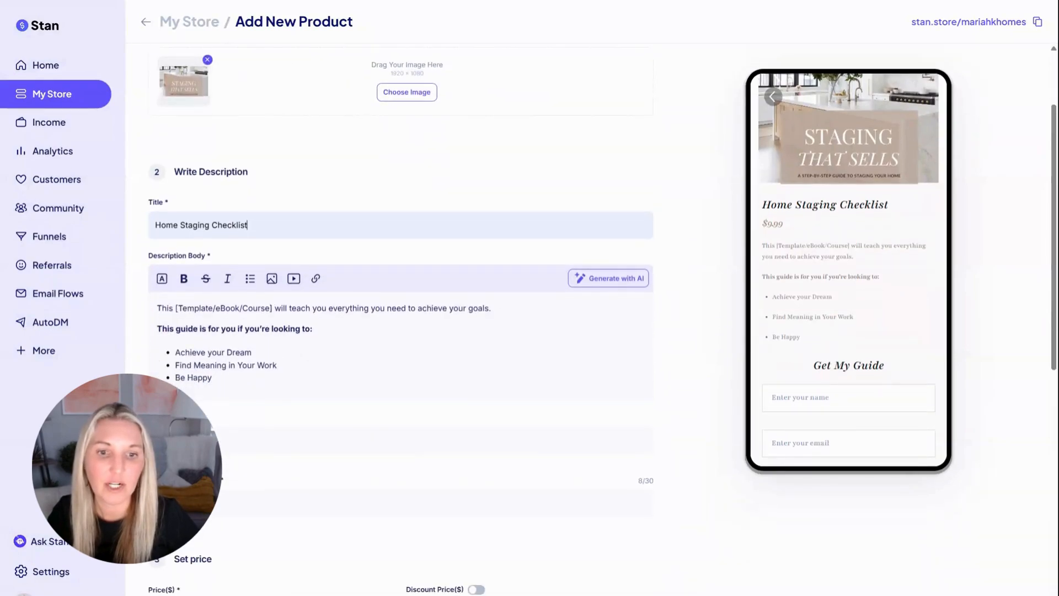
scroll(230, 376, down, 3)
drag(208, 270, 185, 269)
text(Checklis)
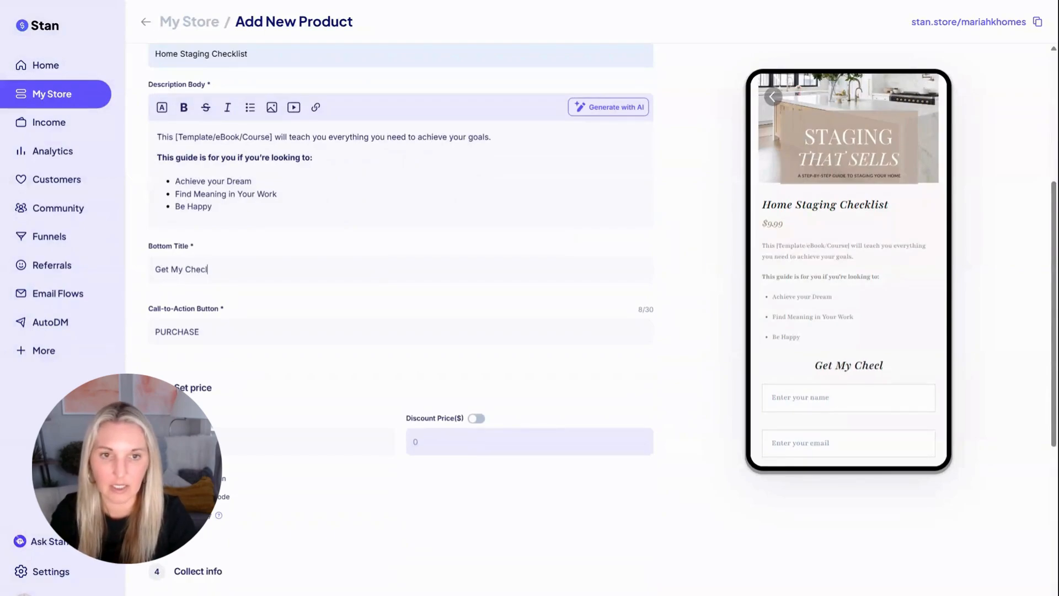
text(t)
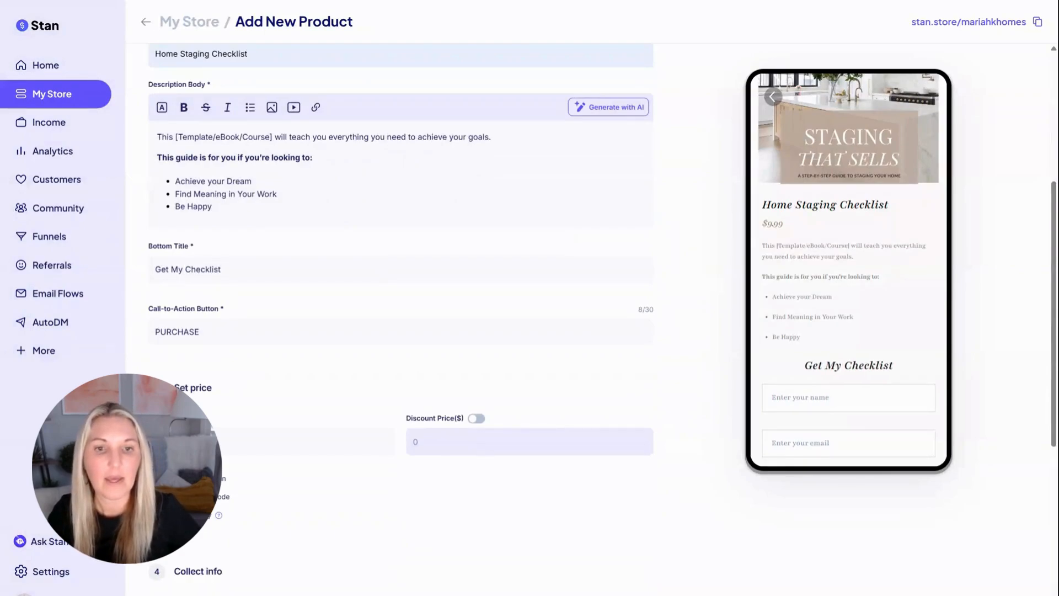
Set the checkout page's call-to-action button text to "Download Now!"
drag(200, 331, 136, 336)
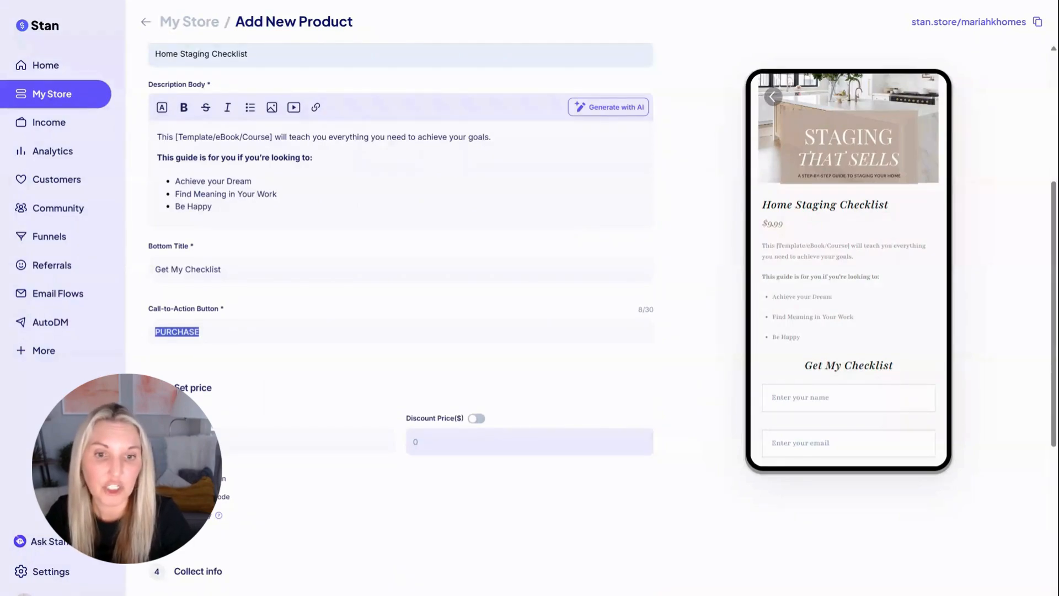
text(D)
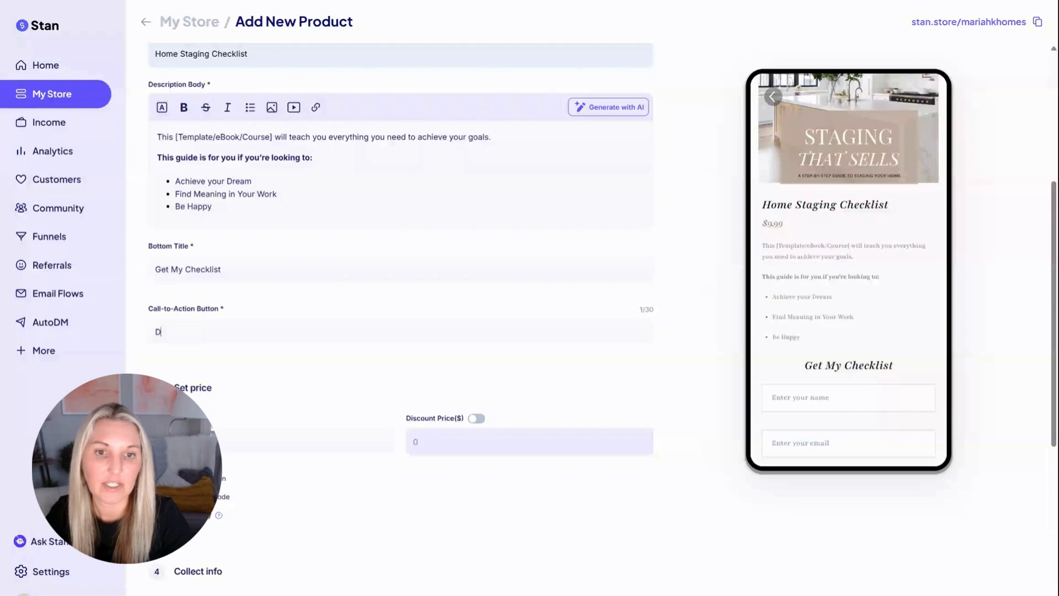
text(ownload L)
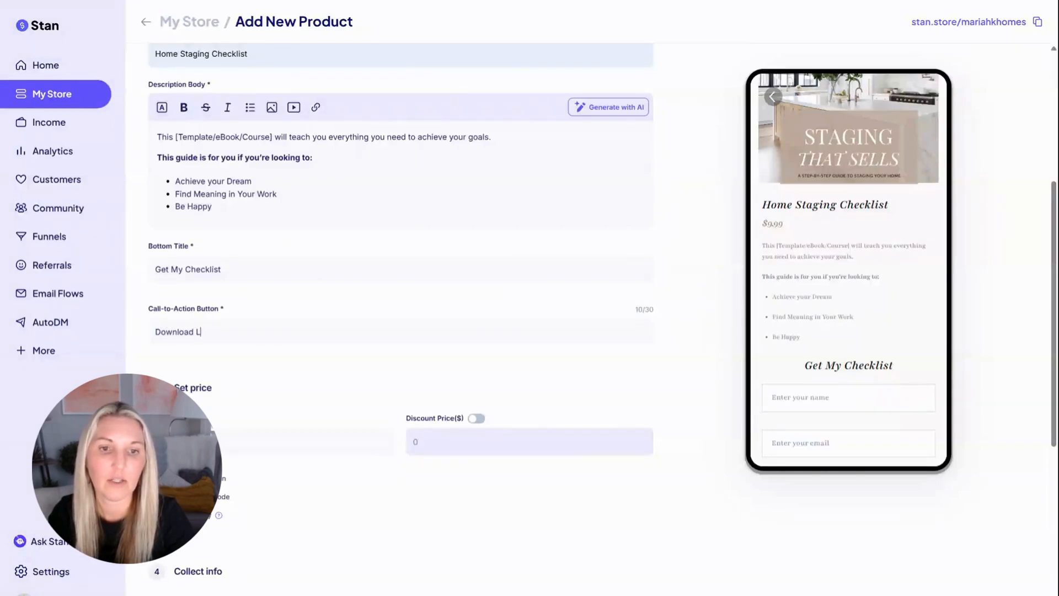
key(BackSpace)
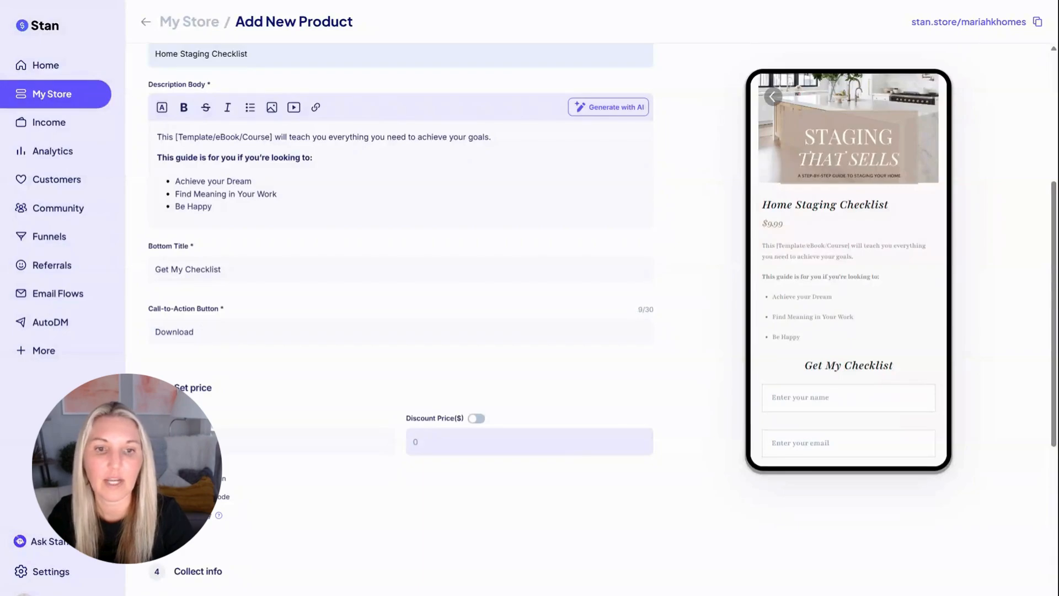
text(Now!)
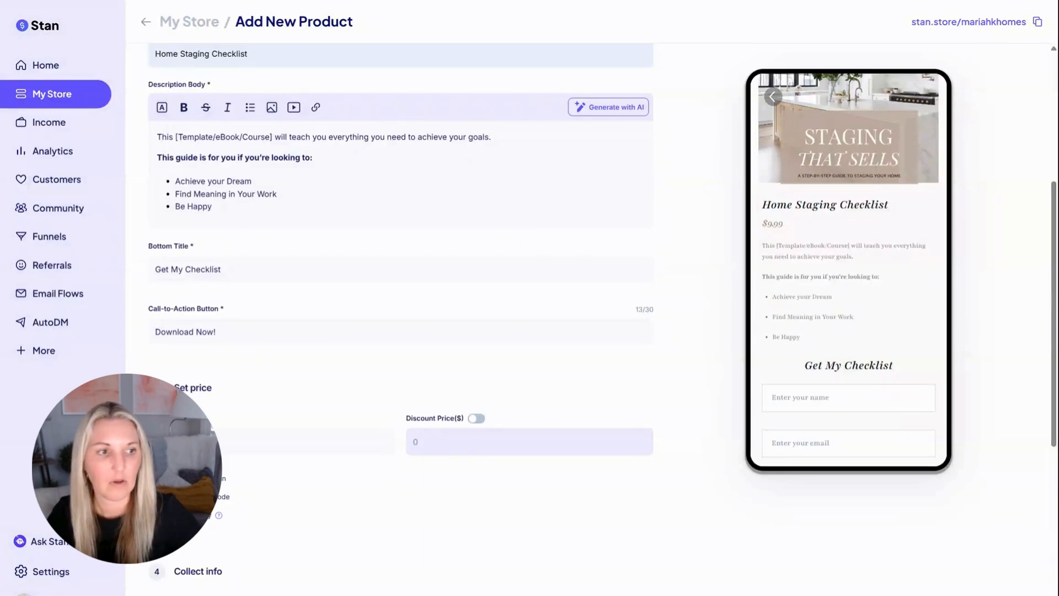
scroll(278, 359, down, 2)
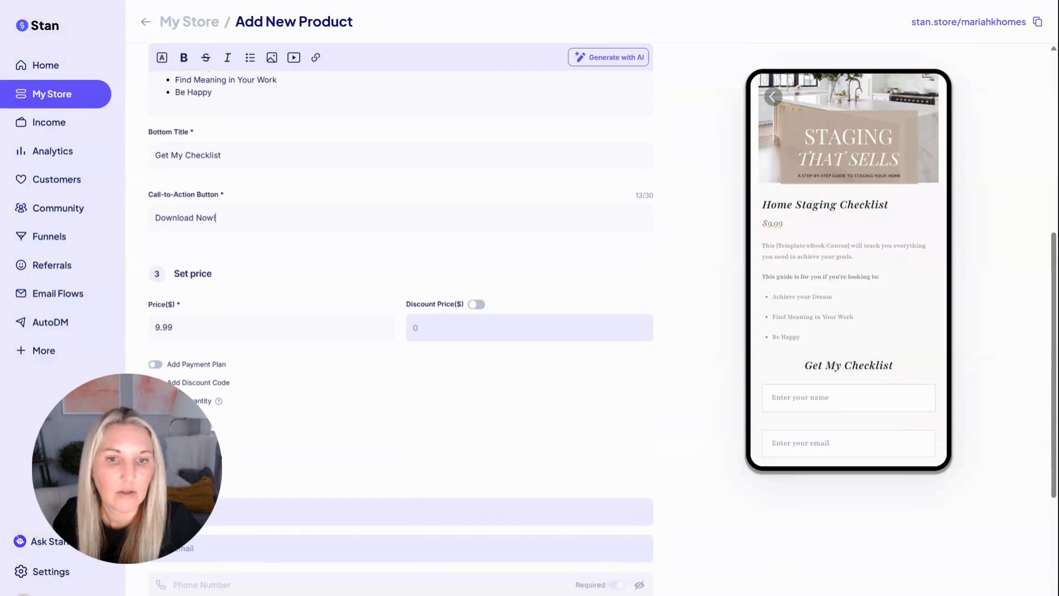
Set the Home Staging Checklist's price to 0
drag(174, 327, 130, 332)
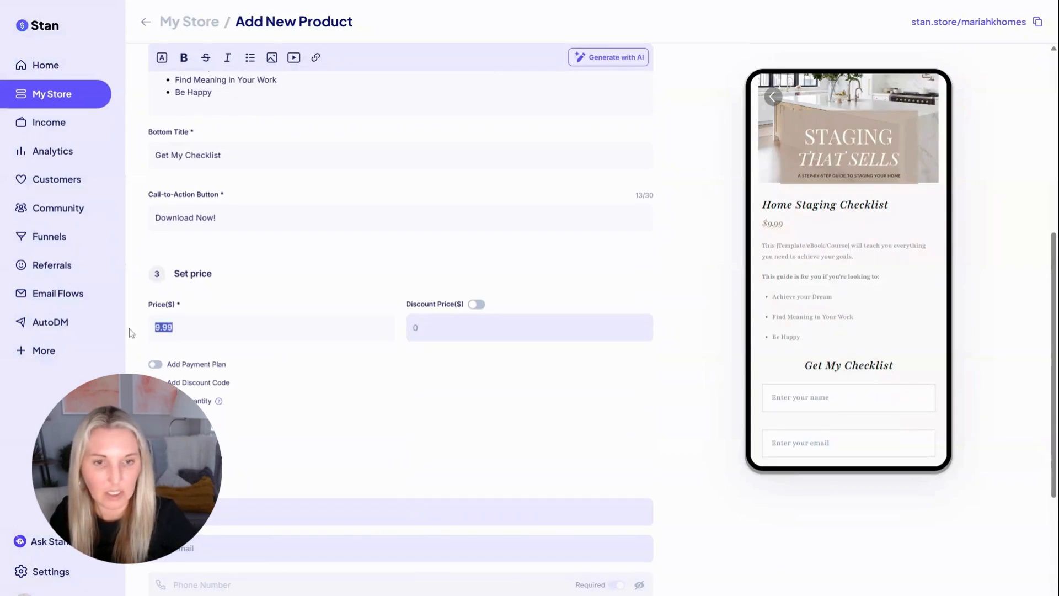
text(0)
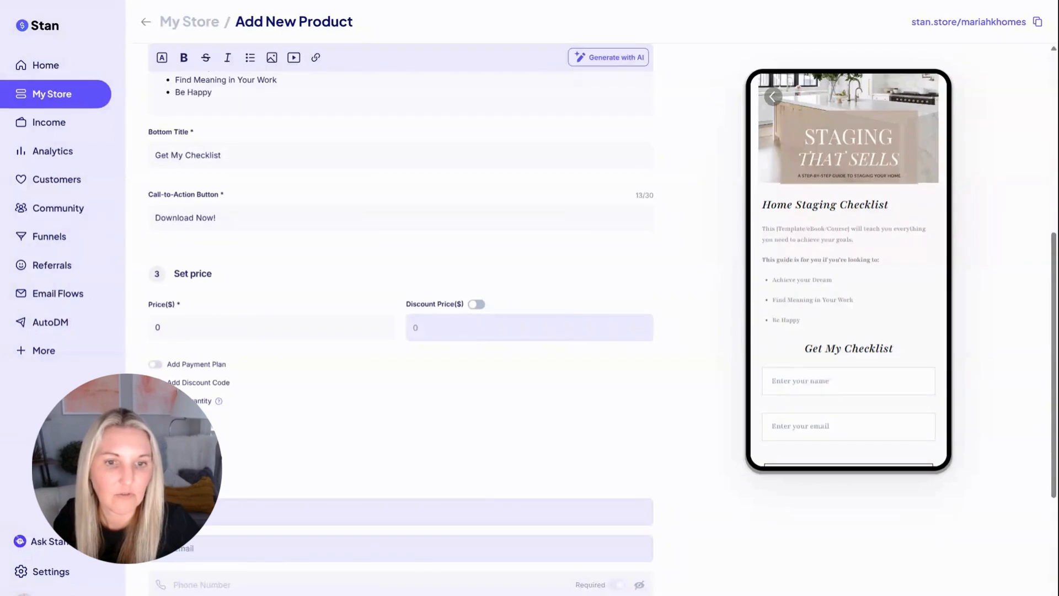
Review the checkout page's pricing options, customer info fields and digital product upload section
scroll(340, 346, down, 2)
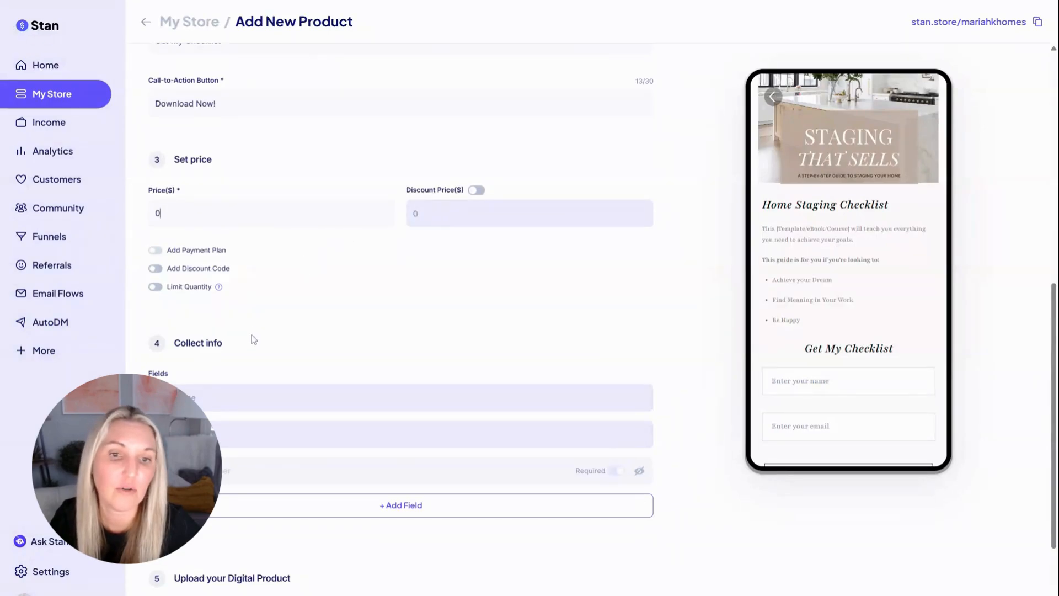
scroll(244, 364, down, 1)
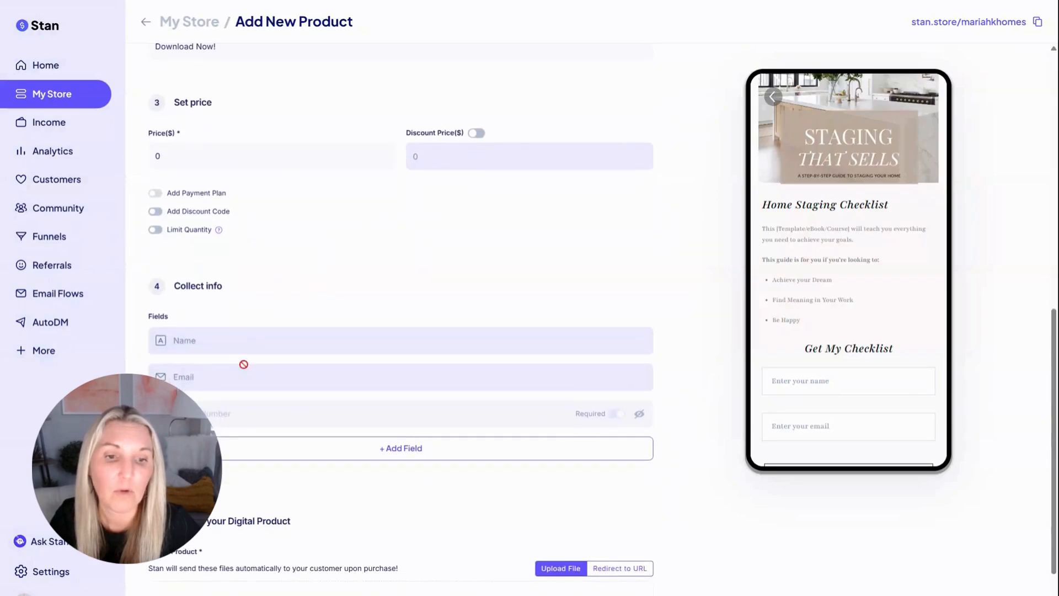
scroll(361, 385, down, 2)
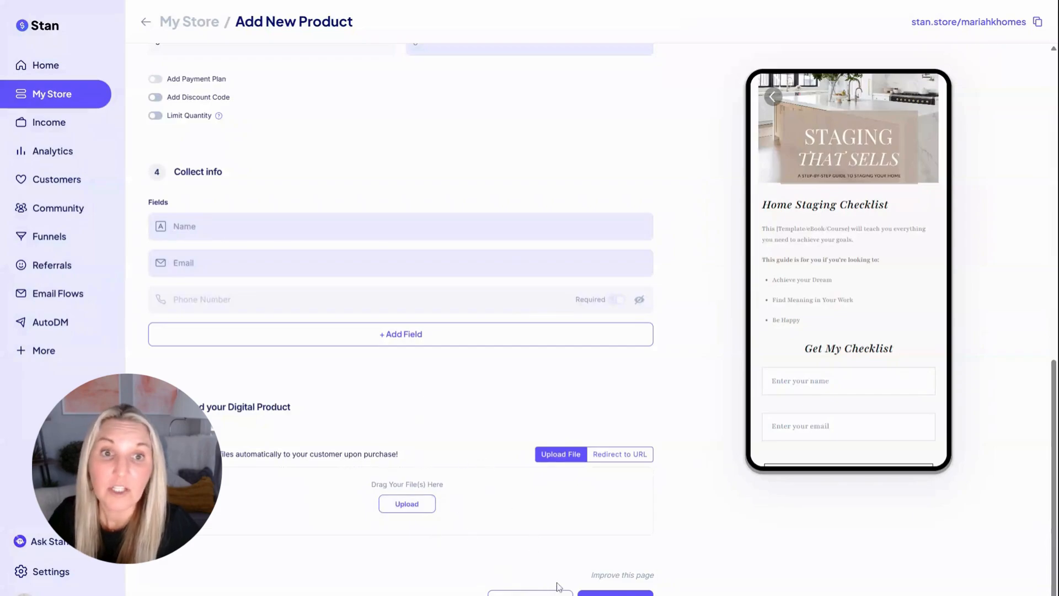
scroll(778, 331, up, 4)
scroll(411, 267, down, 2)
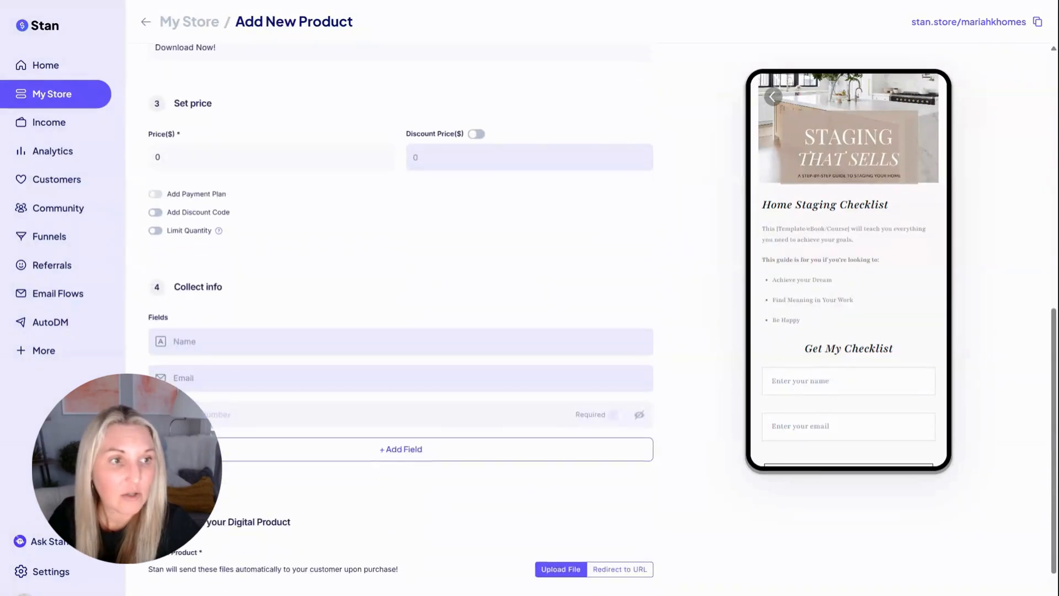
scroll(411, 266, up, 2)
scroll(411, 266, down, 4)
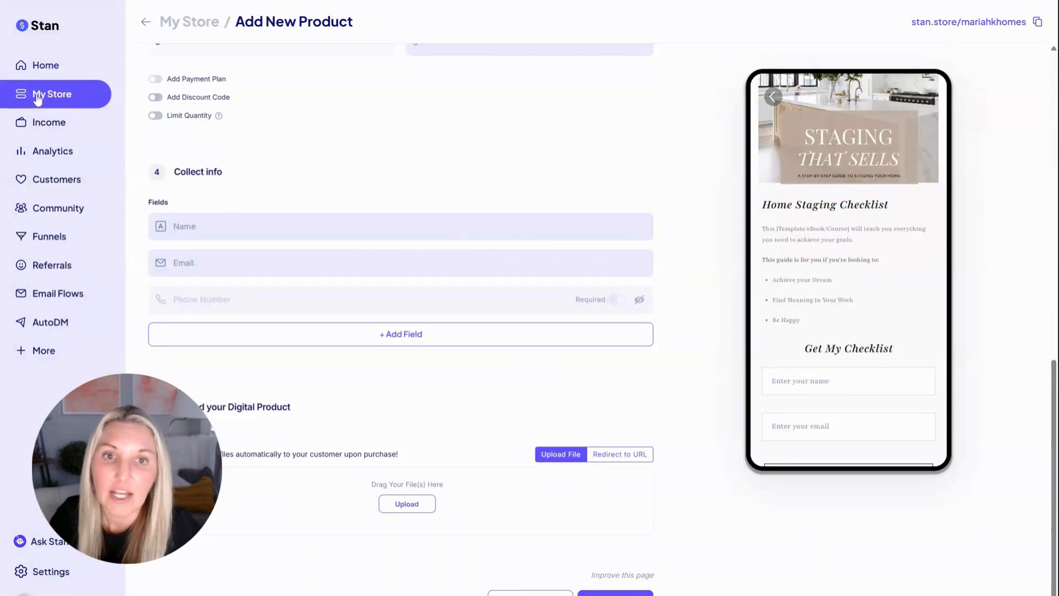
Return to the store's product list and look through its sections, from For Real Estate Agents to For Home Buyers and Sellers
click(146, 23)
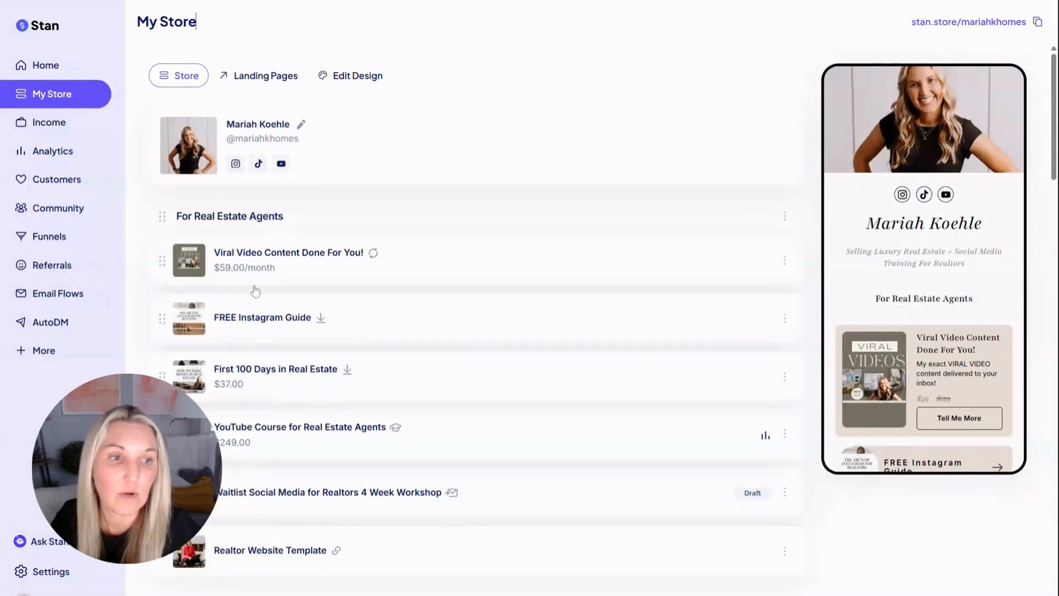
scroll(258, 291, down, 2)
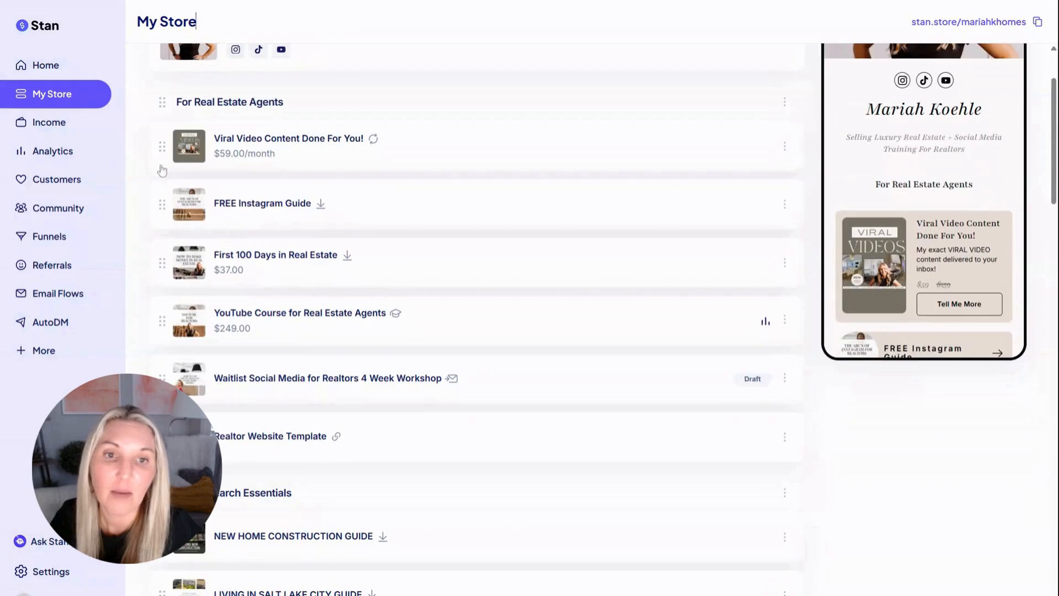
mouse_move(161, 204)
mouse_down()
mouse_move(161, 148)
mouse_move(161, 204)
mouse_up()
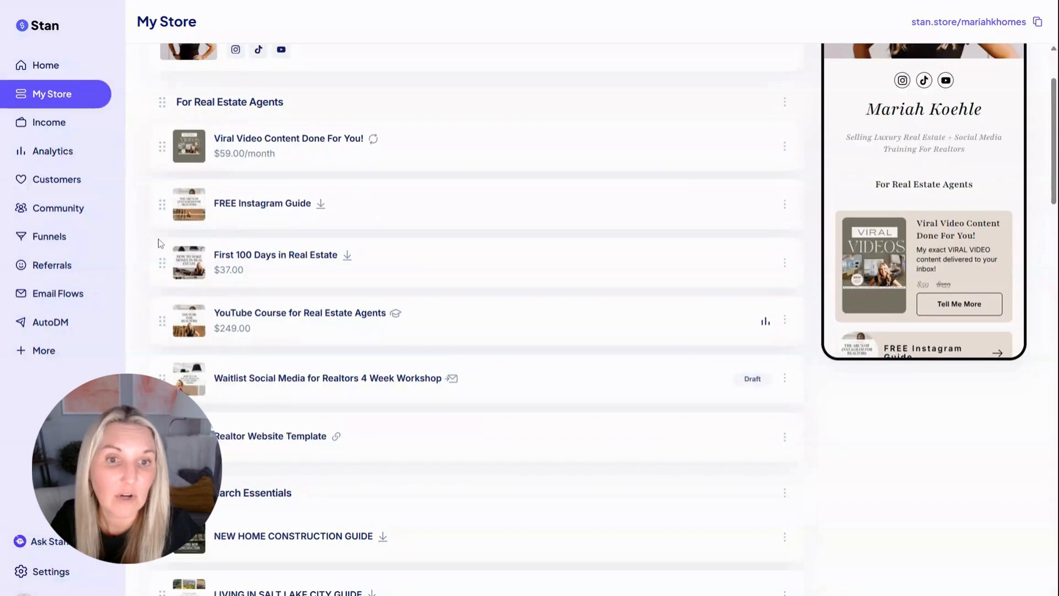
scroll(160, 246, down, 1)
scroll(159, 245, down, 3)
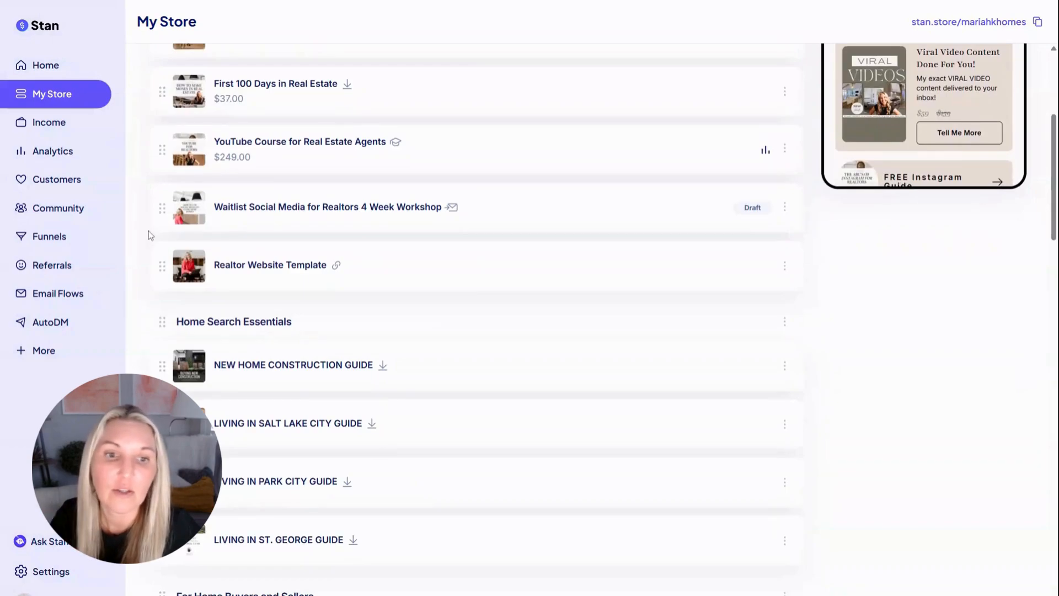
scroll(150, 236, down, 3)
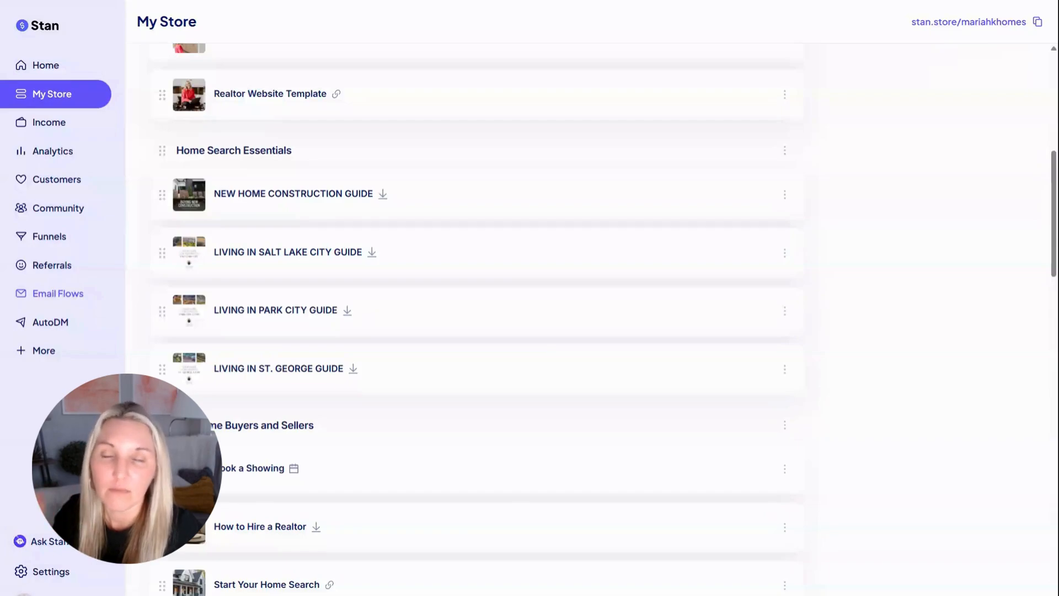
Look through the store's email flows and the list of sent email broadcasts
click(59, 298)
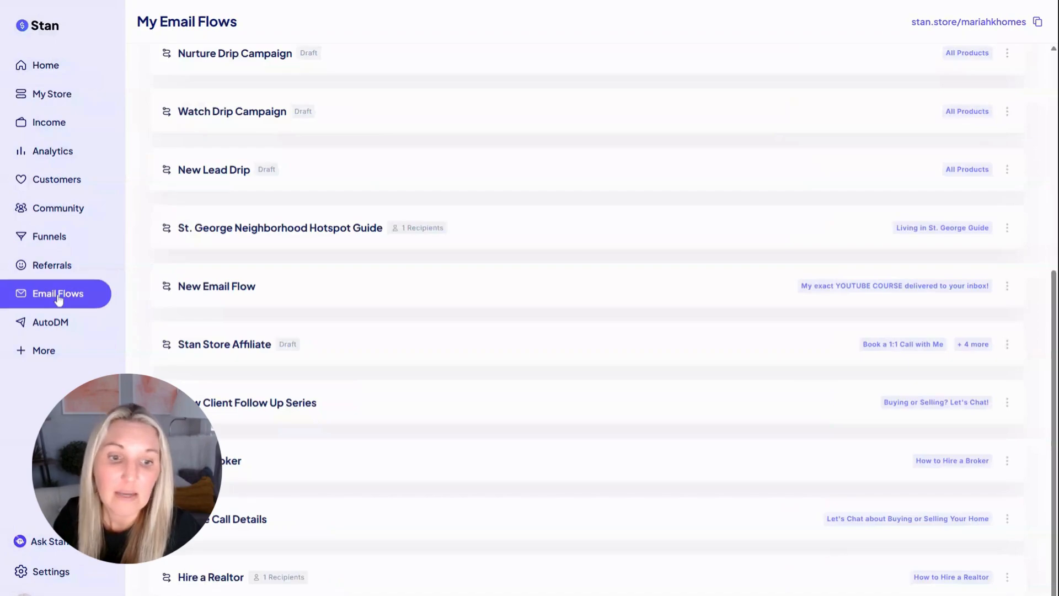
scroll(284, 216, up, 6)
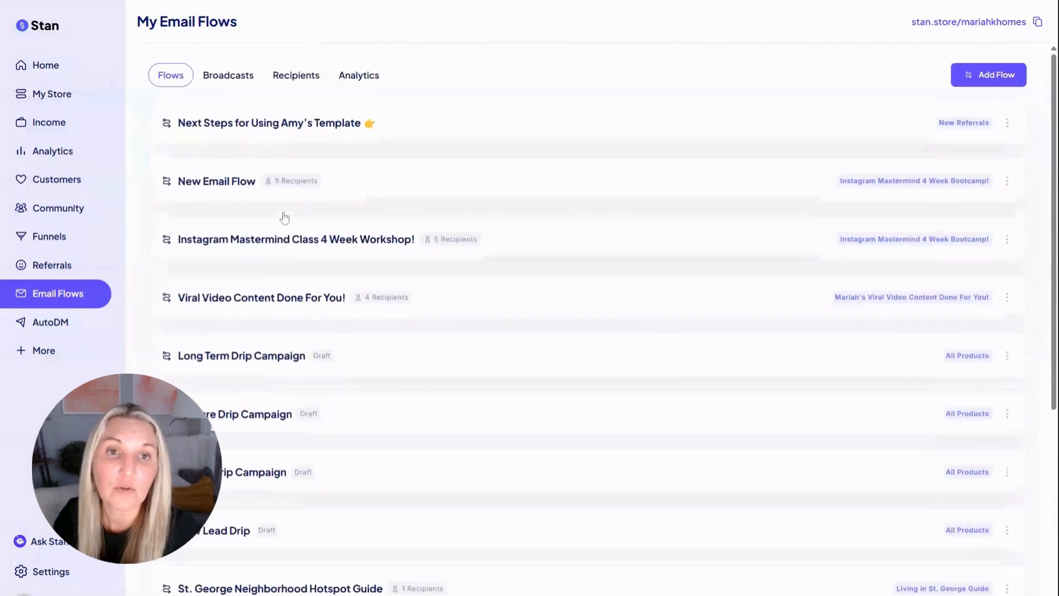
click(225, 80)
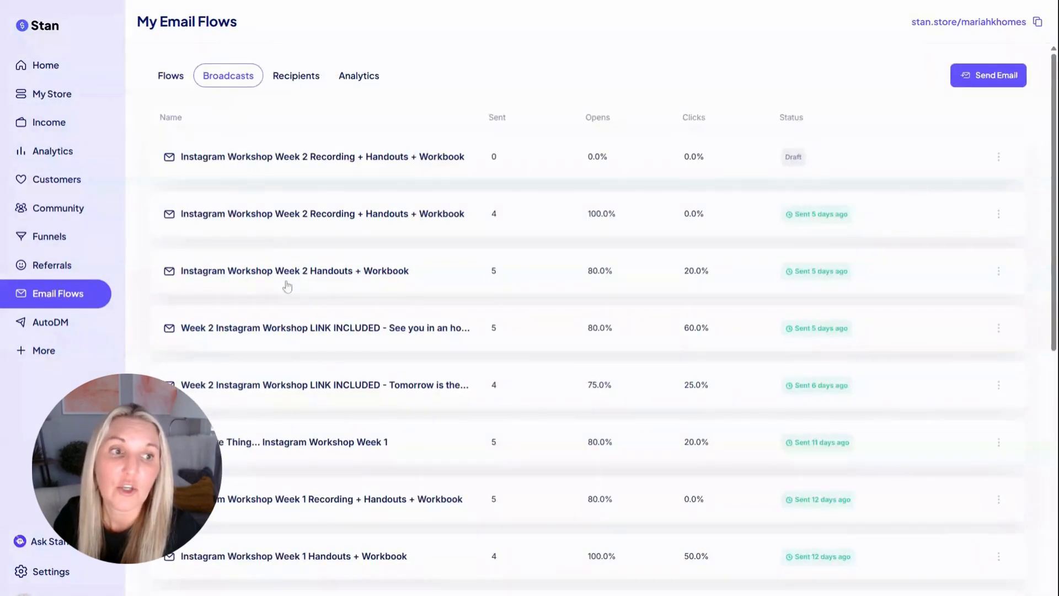
scroll(287, 286, down, 9)
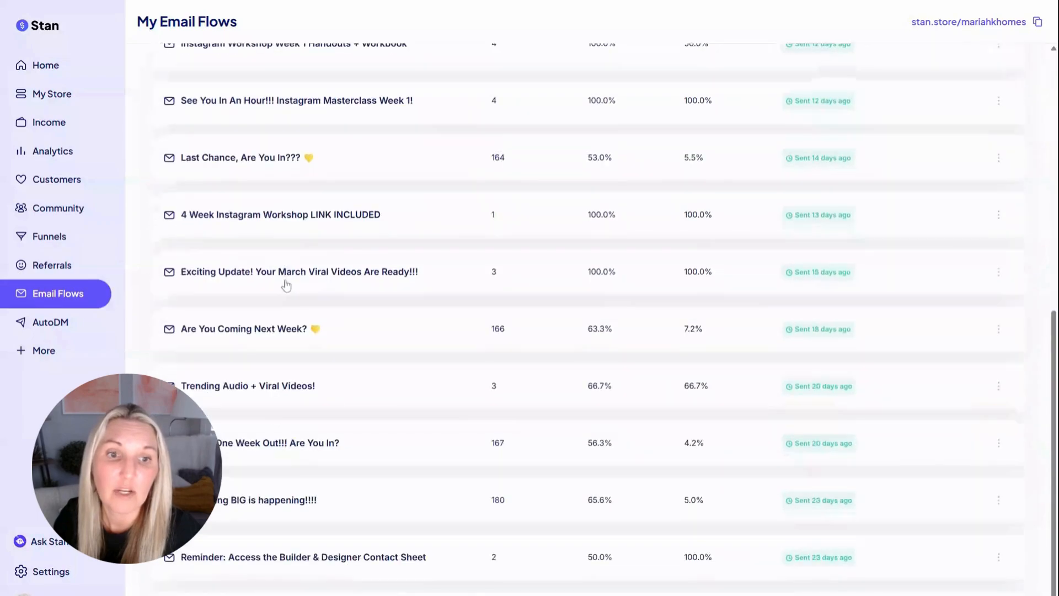
scroll(283, 282, up, 5)
scroll(279, 280, down, 6)
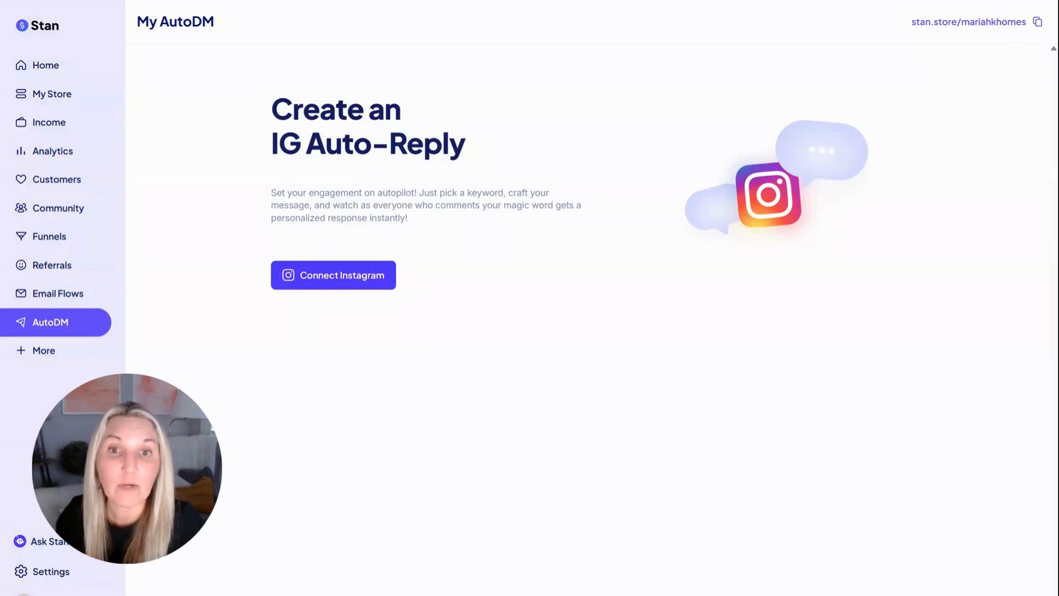
Open the Living in Salt Lake City Guide from the store's Home Search Essentials section for editing
click(52, 94)
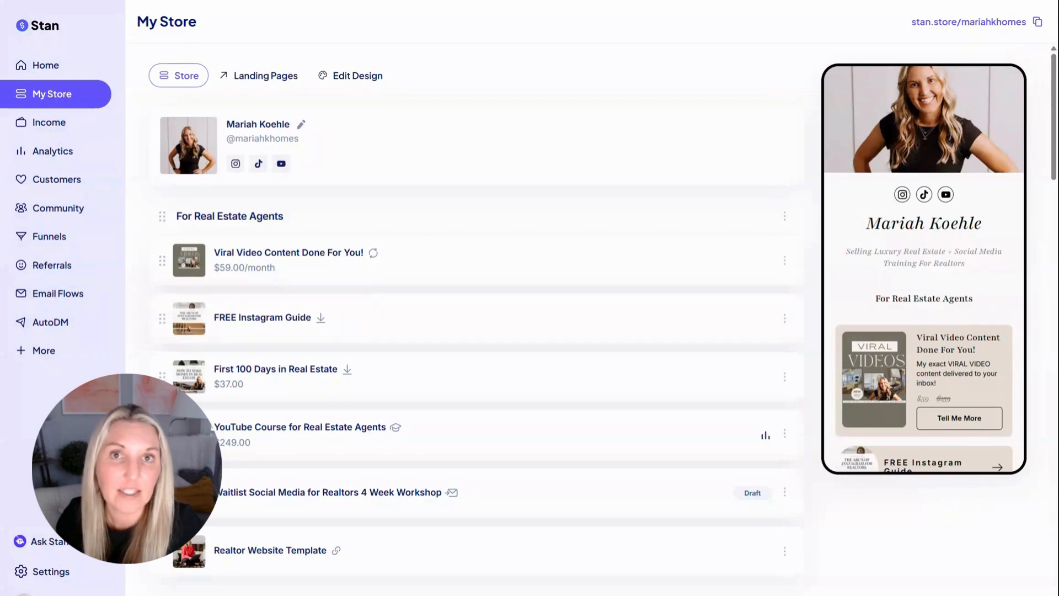
scroll(303, 322, down, 8)
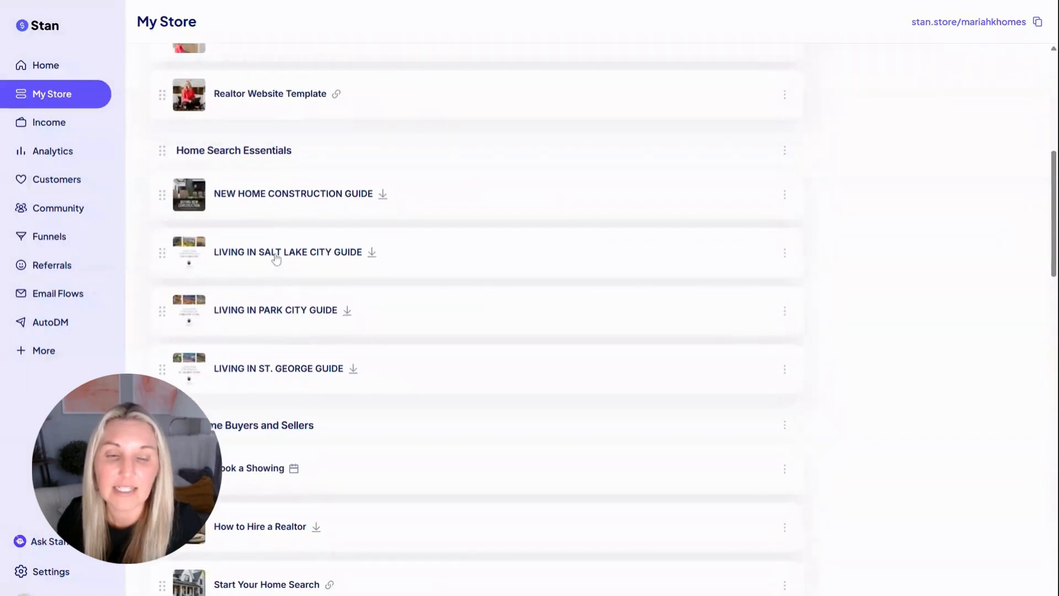
click(277, 259)
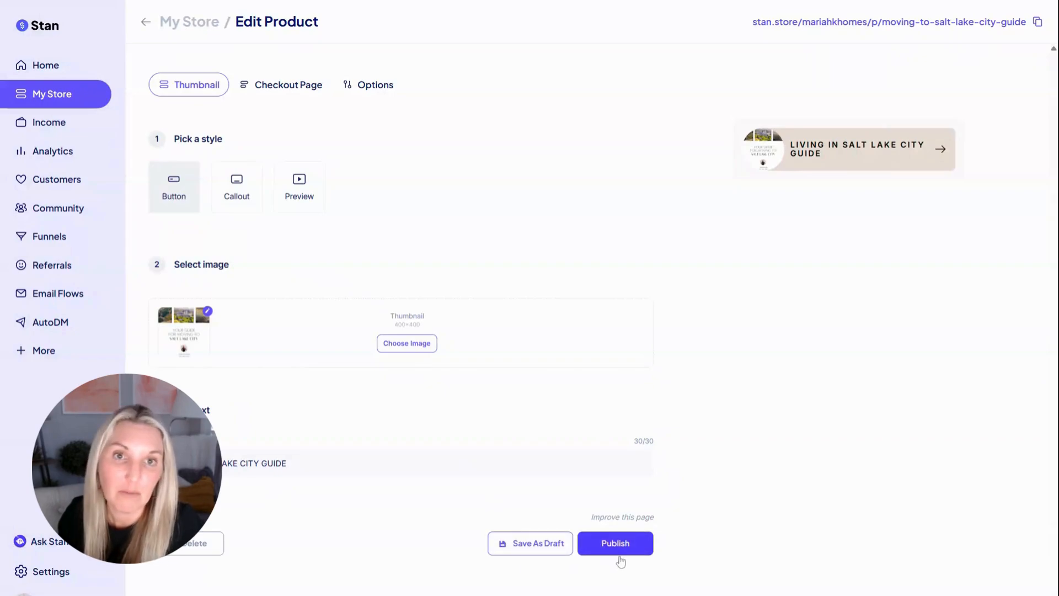
Go to the store's design settings and preview the The Kels, Moderno, Stan Classic, Coach Trish and Eclipse themes
click(32, 90)
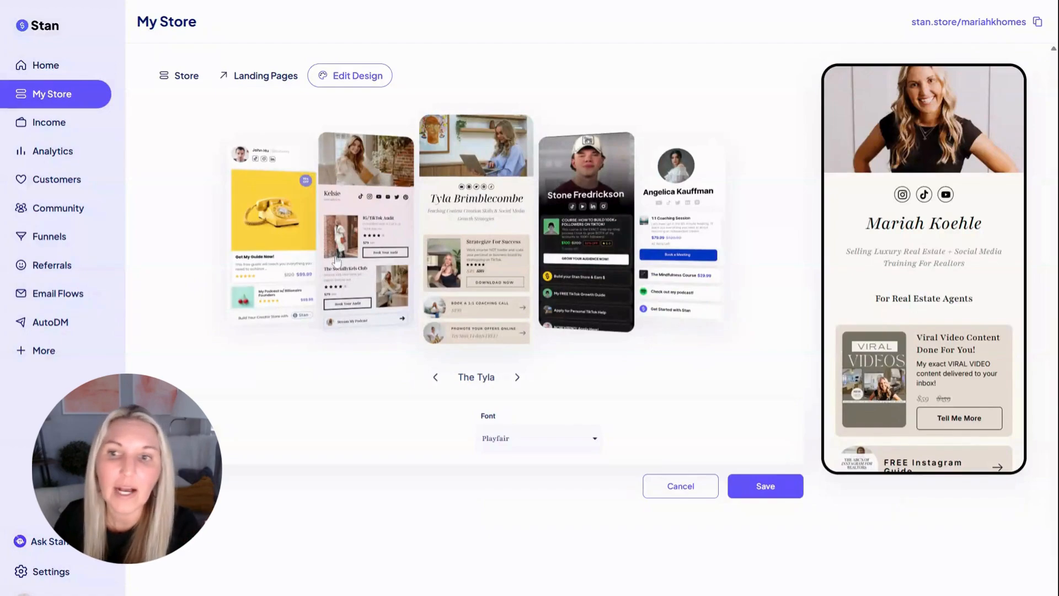
click(374, 283)
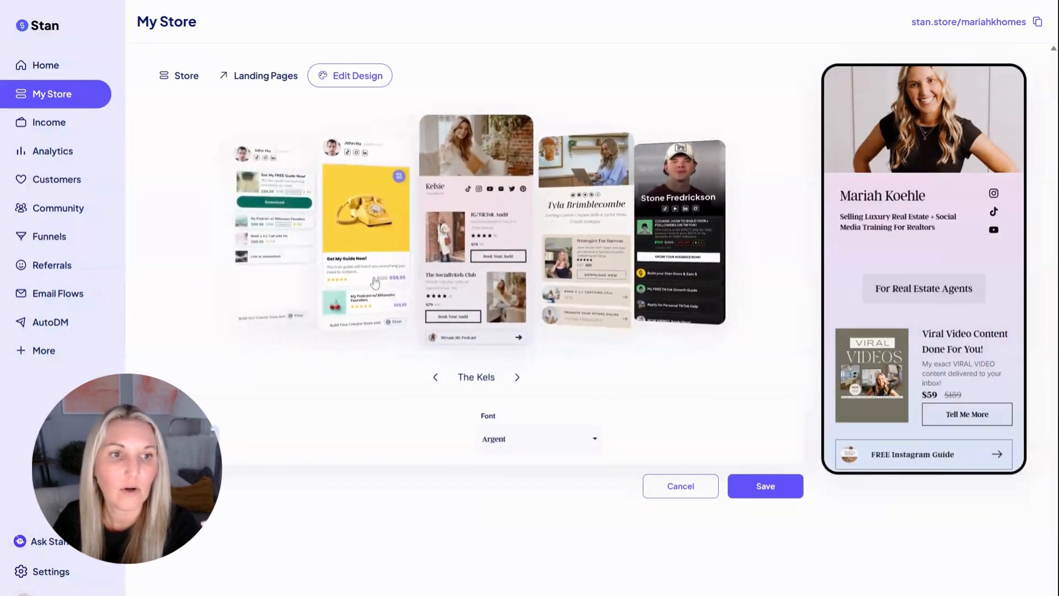
click(363, 274)
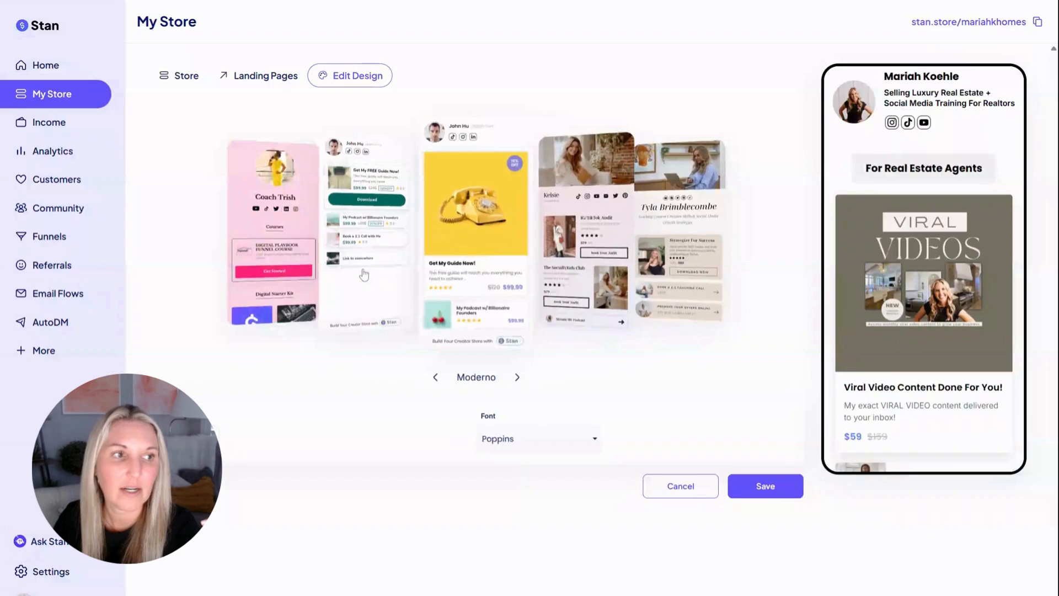
click(324, 272)
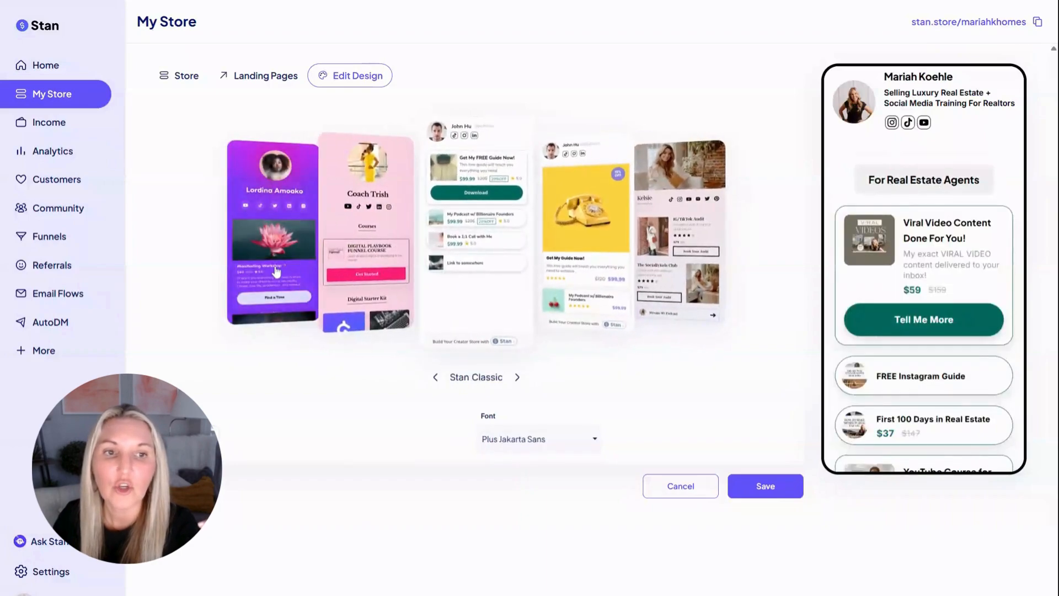
click(348, 272)
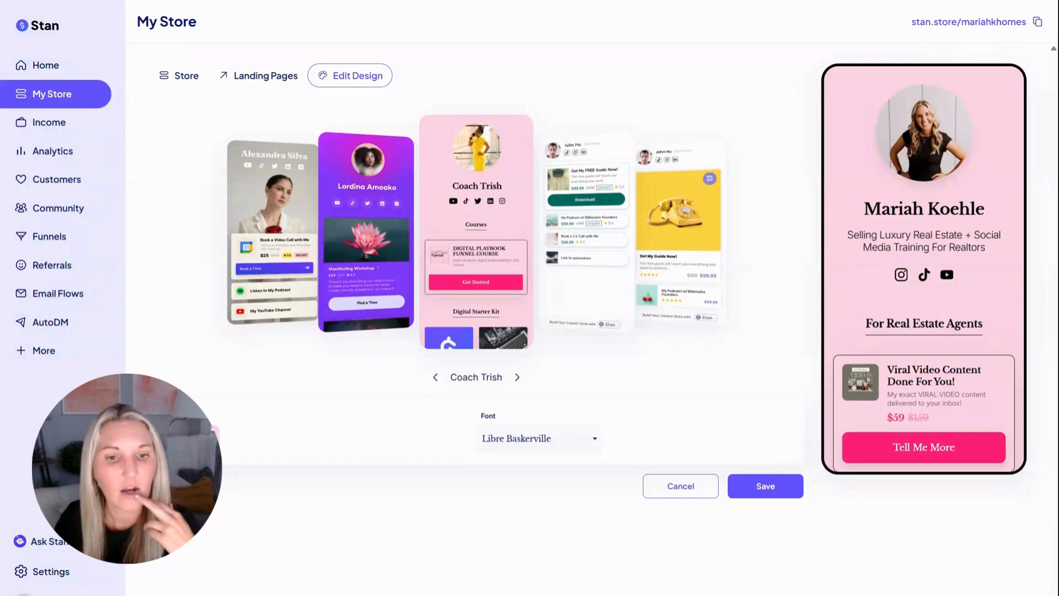
click(274, 244)
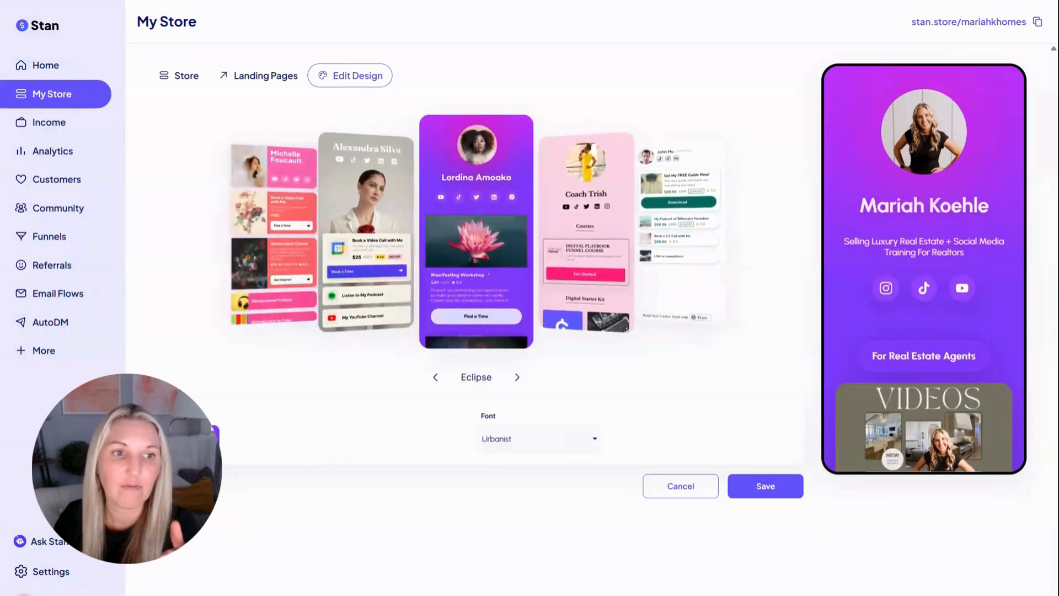
Go back through the Coach Trish and Moderno themes and select the The Tyla theme
click(585, 234)
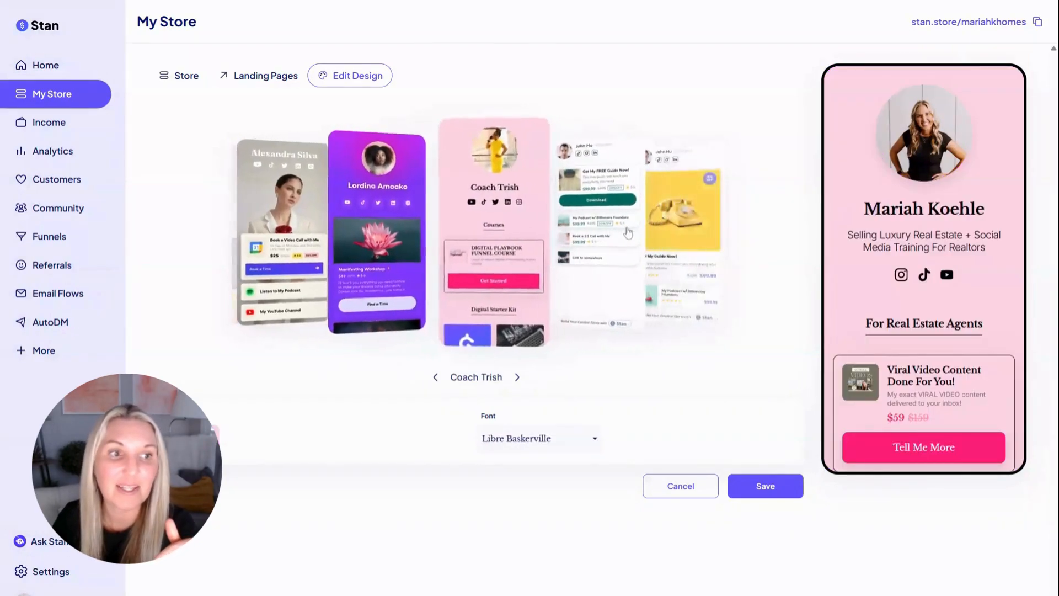
click(600, 236)
click(628, 237)
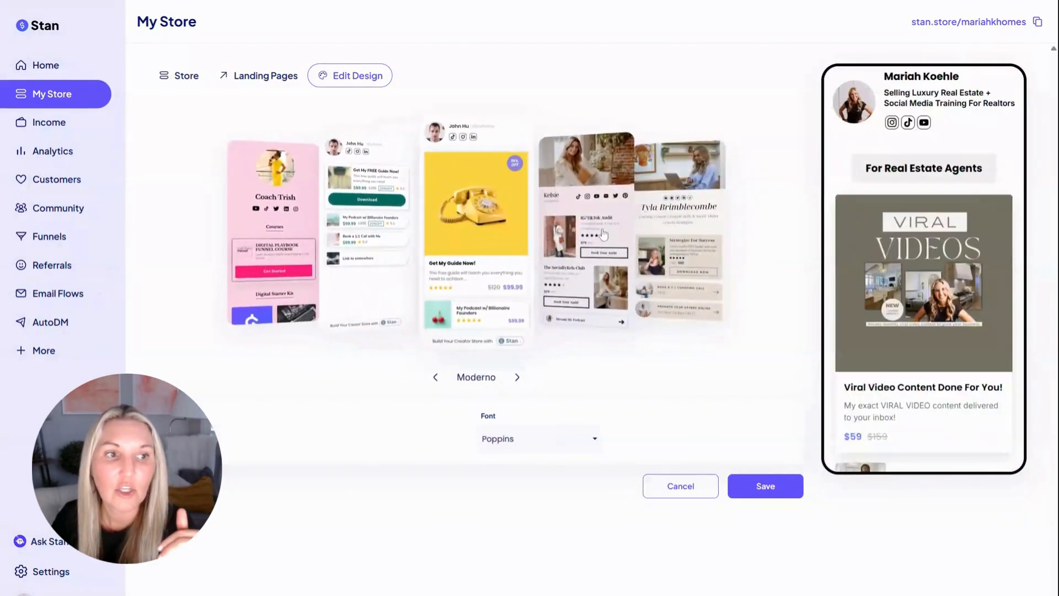
click(639, 235)
click(638, 234)
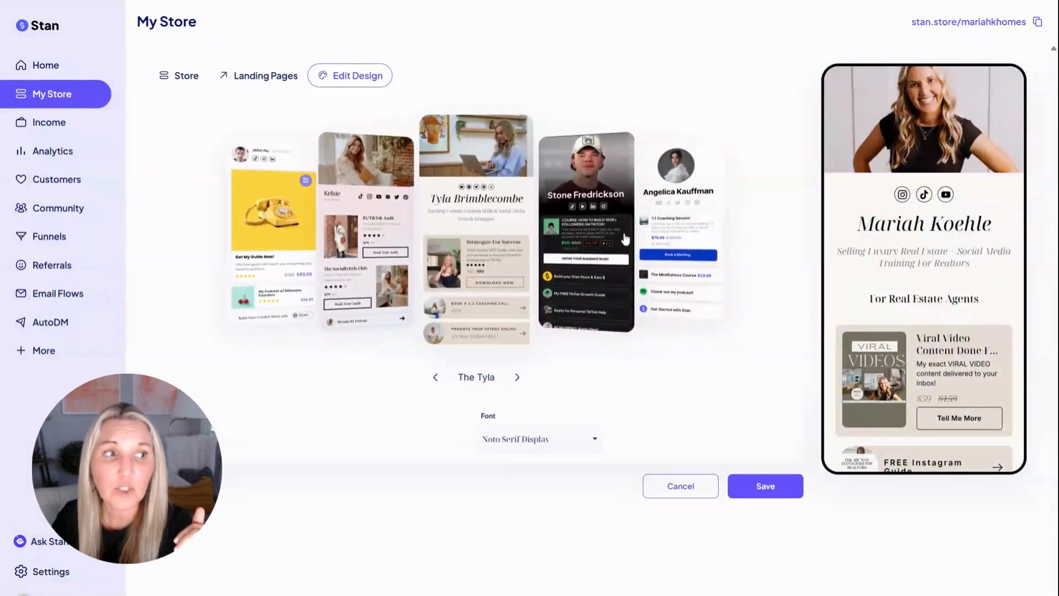